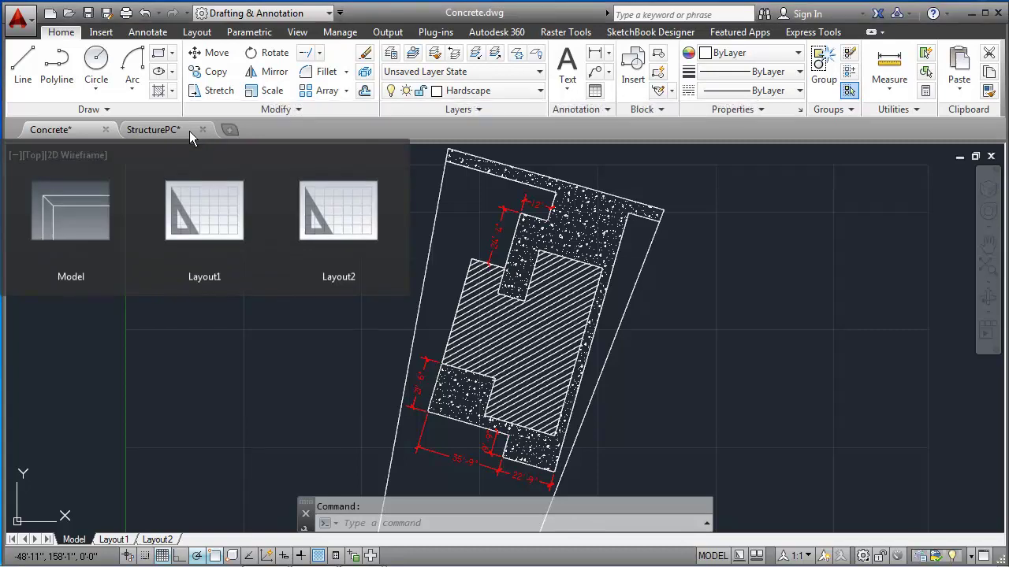
# Bring the StructurePC drawing to the front and switch Snap Mode off.
pyautogui.click(189, 131)
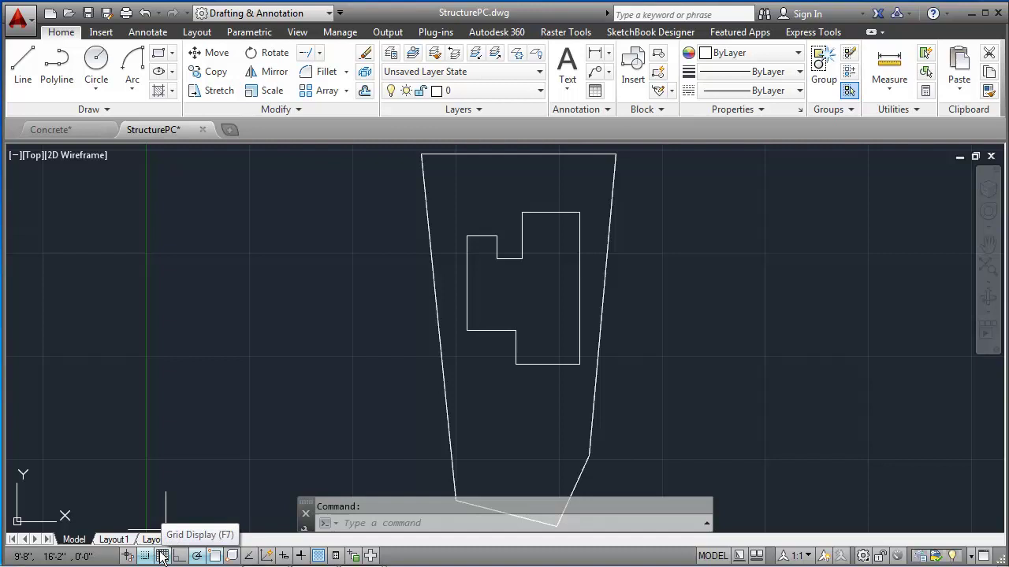
pyautogui.click(145, 557)
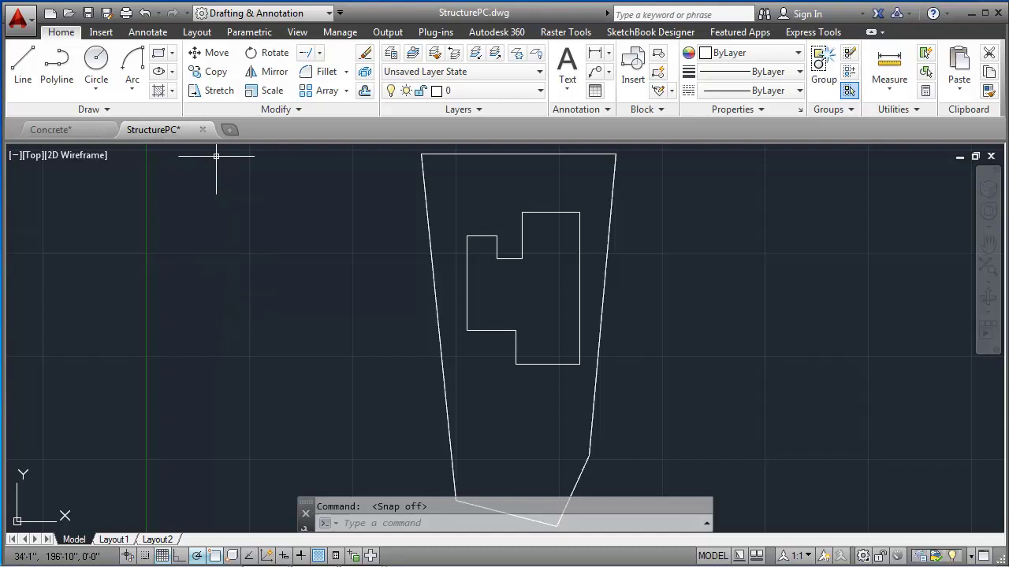
# Start a polyline at the building corner, running 21' down and then 35' right.
pyautogui.click(61, 66)
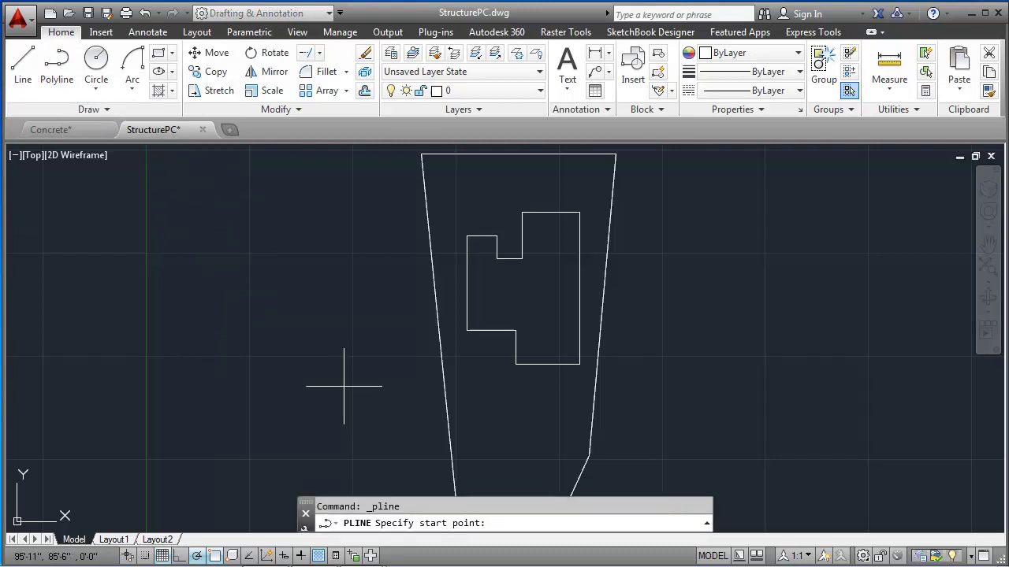
pyautogui.scroll(3, 465, 351)
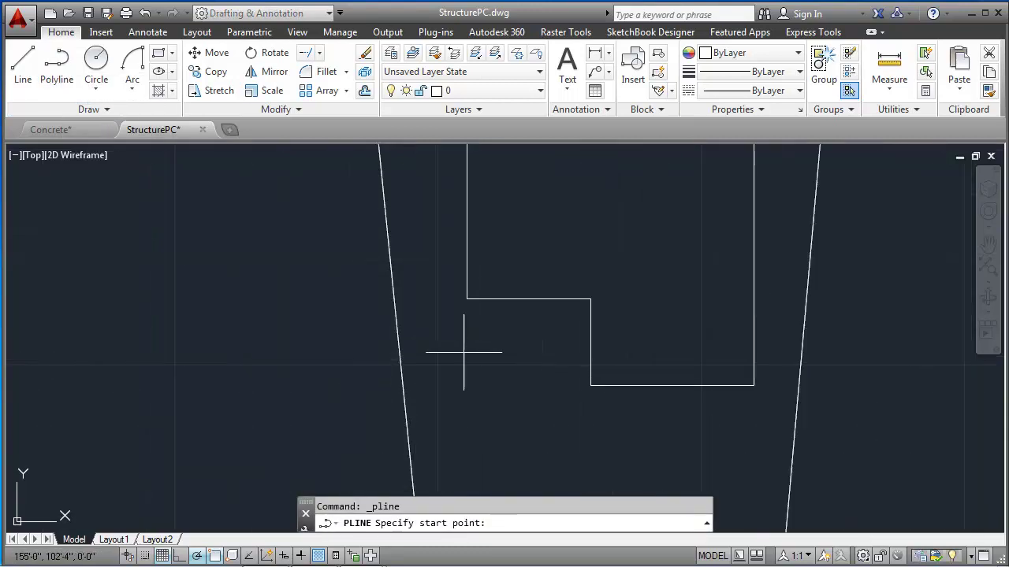
pyautogui.click(467, 299)
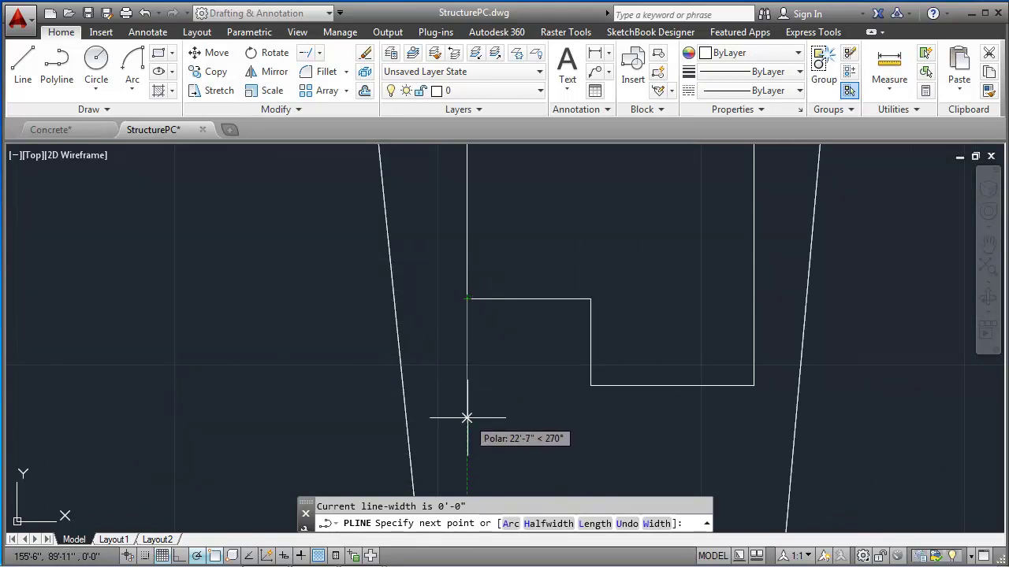
pyautogui.write("21'")
pyautogui.press('Return')
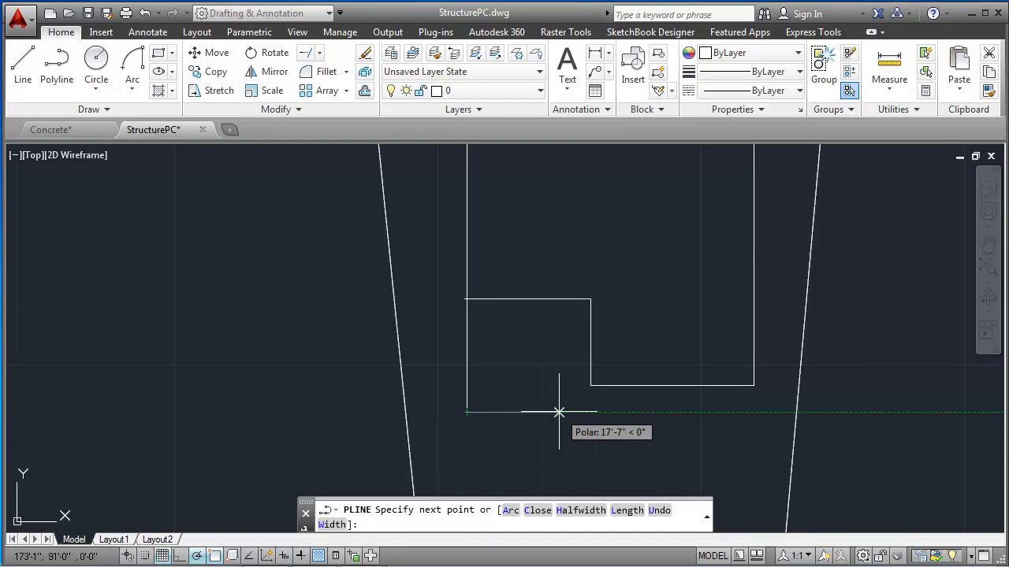
pyautogui.write('3')
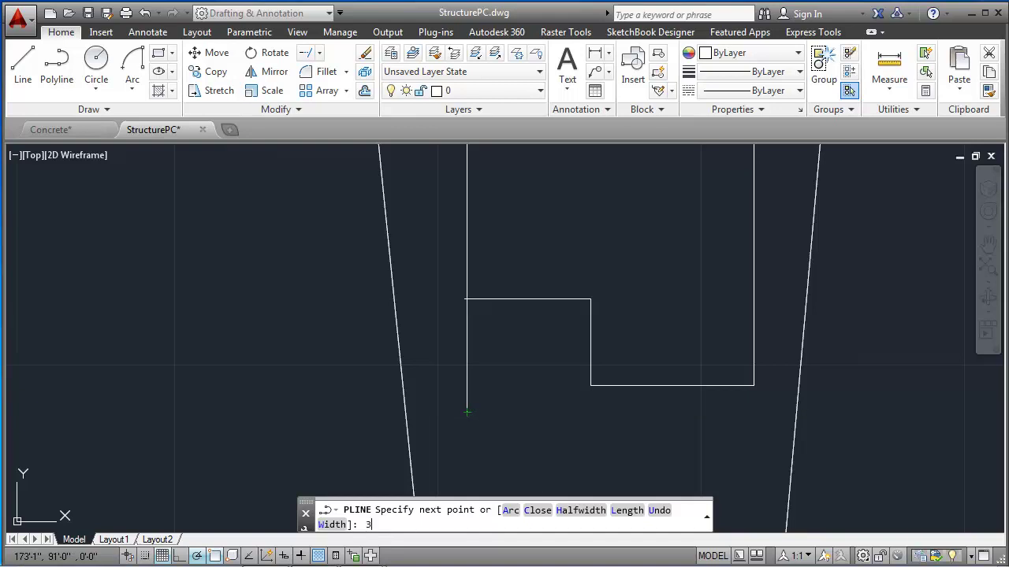
pyautogui.write("5'9")
pyautogui.press('Return')
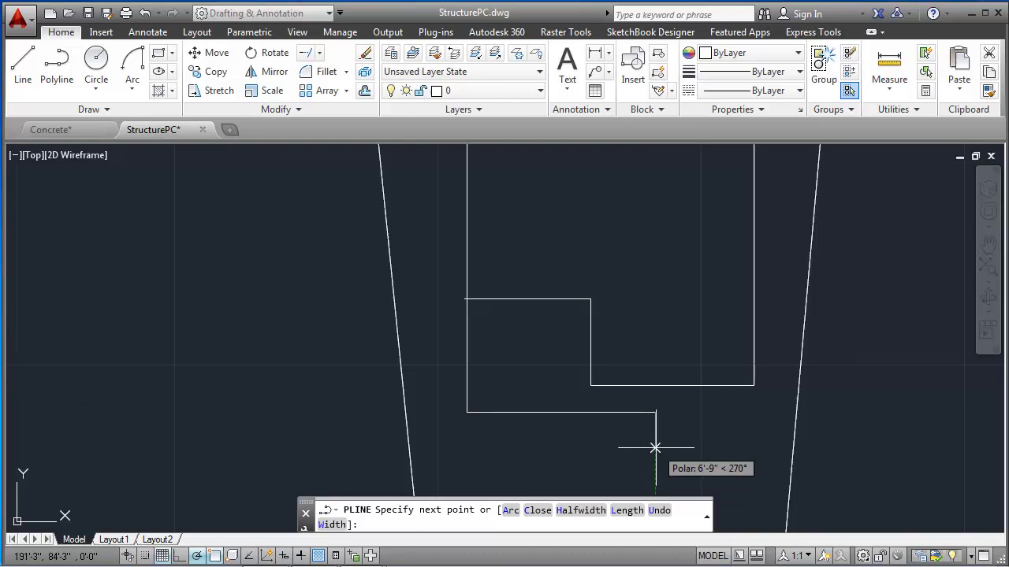
# Continue the polyline 9' down and 22'9" right, then up to near the lot's top edge.
pyautogui.write("9'9")
pyautogui.press('Return')
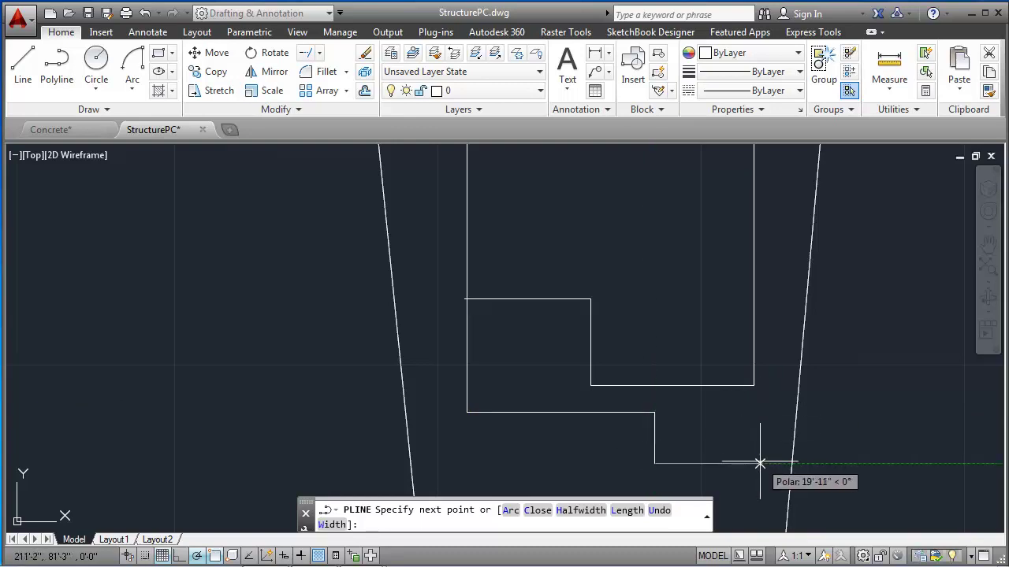
pyautogui.write("22'9")
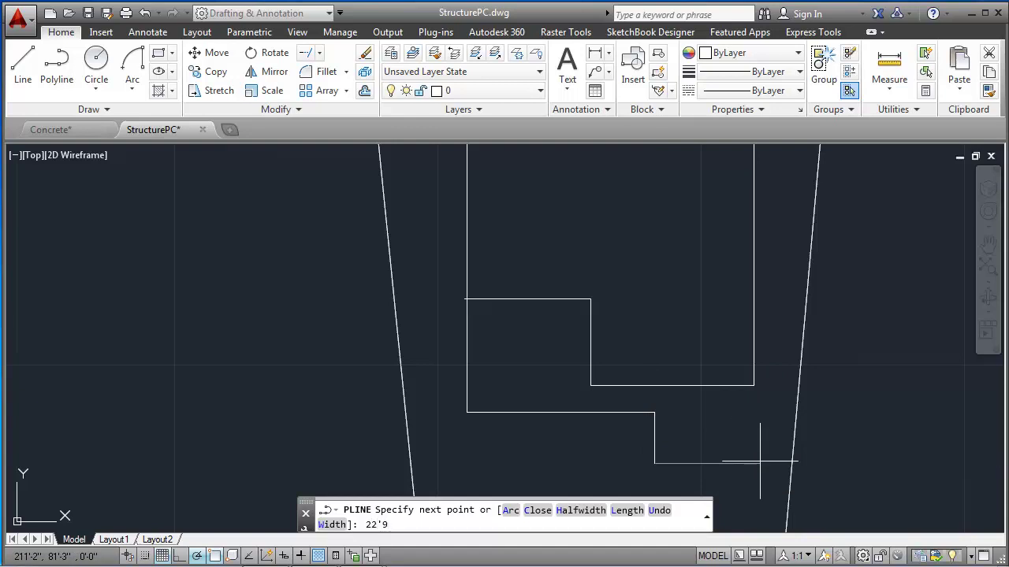
pyautogui.press('Return')
pyautogui.moveTo(803, 158); pyautogui.dragTo(765, 292, button='middle')
pyautogui.scroll(-2, 749, 237)
pyautogui.moveTo(750, 236)
pyautogui.mouseDown(button='middle')
pyautogui.moveTo(743, 218)
pyautogui.moveTo(744, 243)
pyautogui.mouseUp(button='middle')
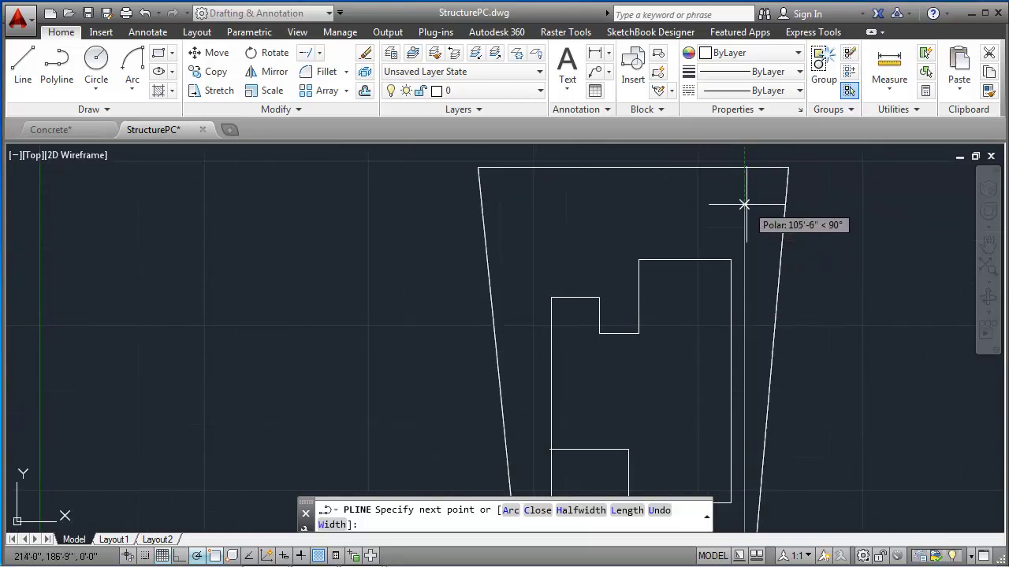
pyautogui.click(744, 205)
pyautogui.press('Return')
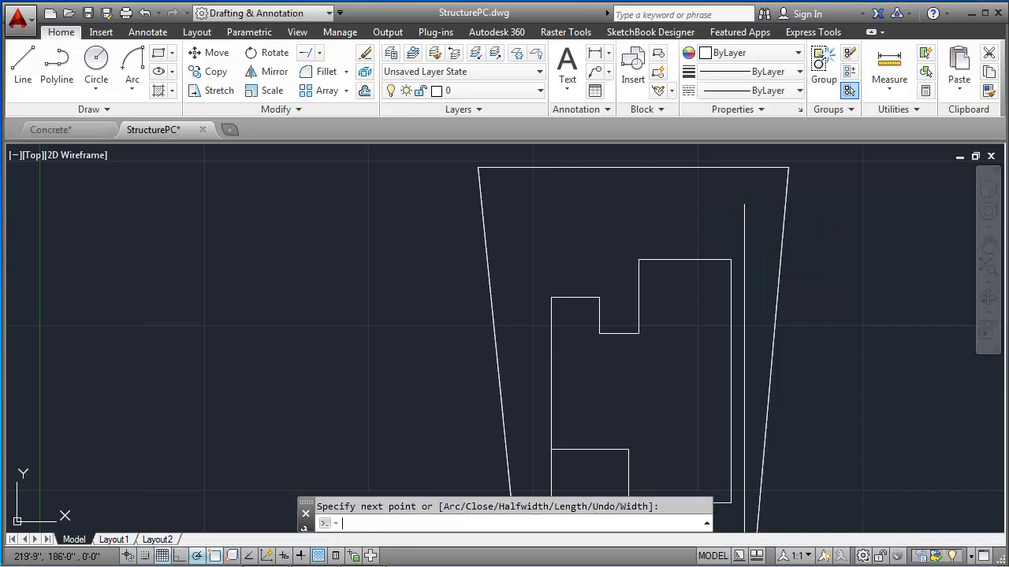
# Draw a PLINE from the notch corner: 24' up, 12' right, then a short rise.
pyautogui.write('p')
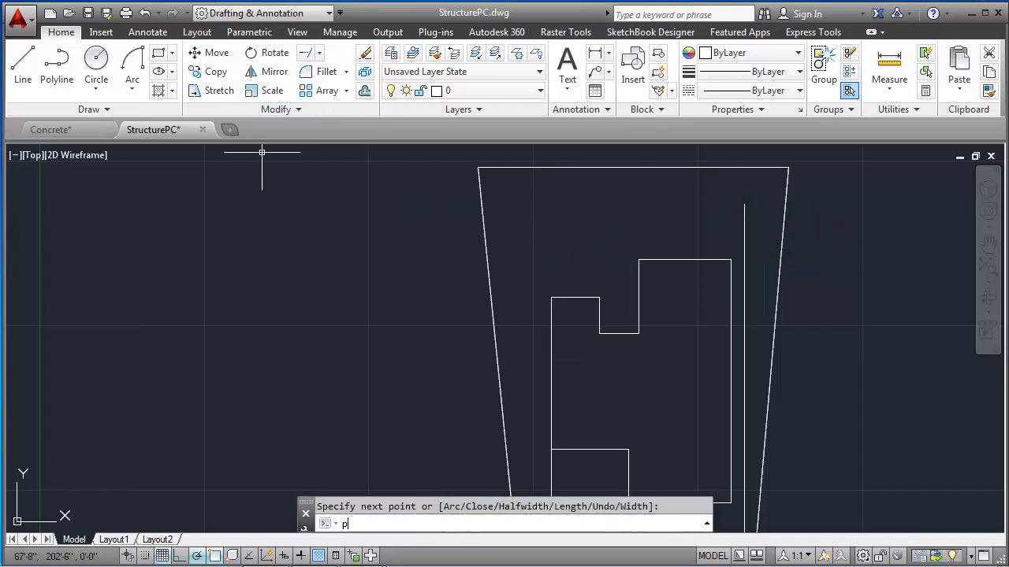
pyautogui.write('line')
pyautogui.press('Return')
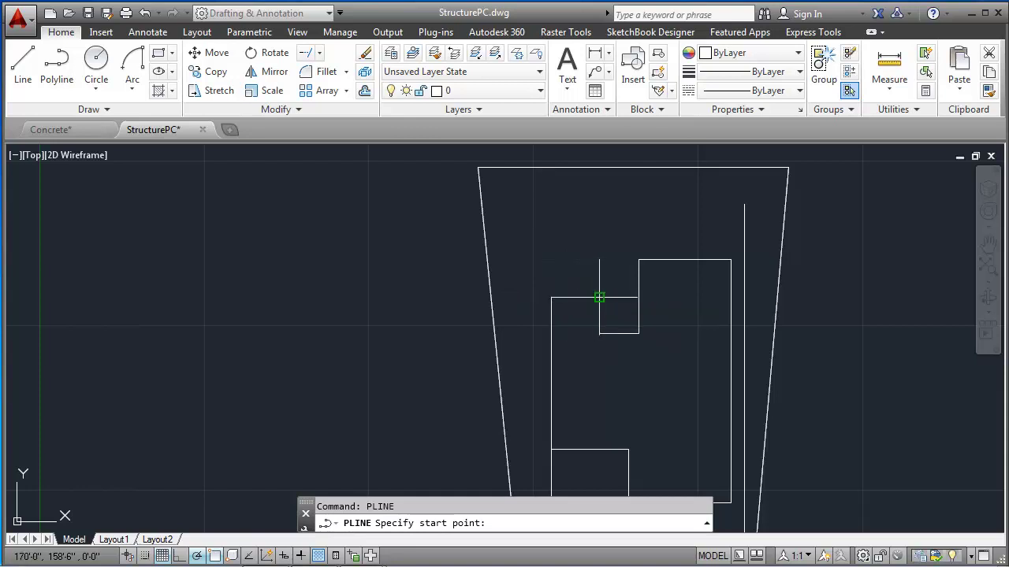
pyautogui.click(599, 297)
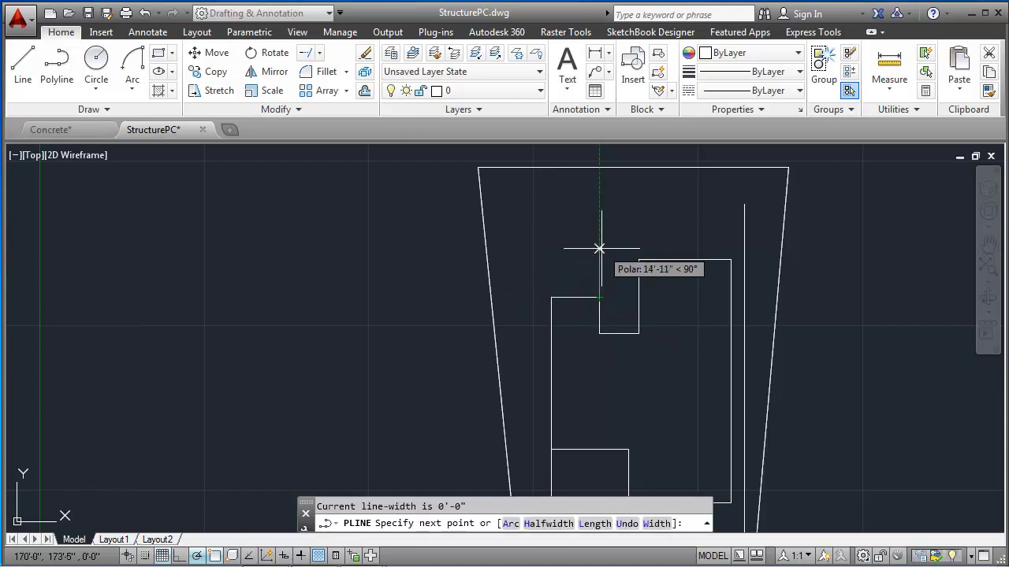
pyautogui.write("24'4")
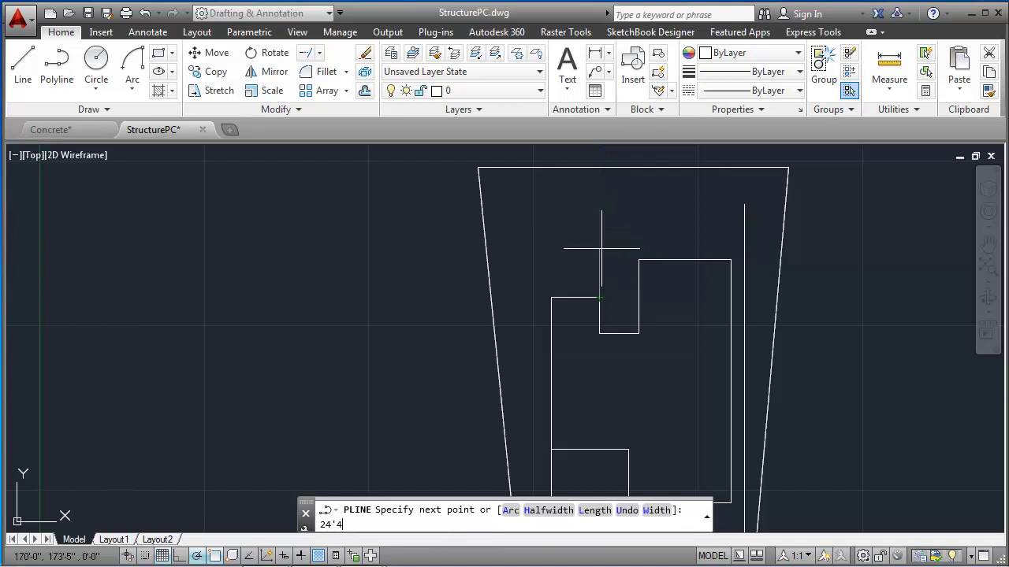
pyautogui.press('Return')
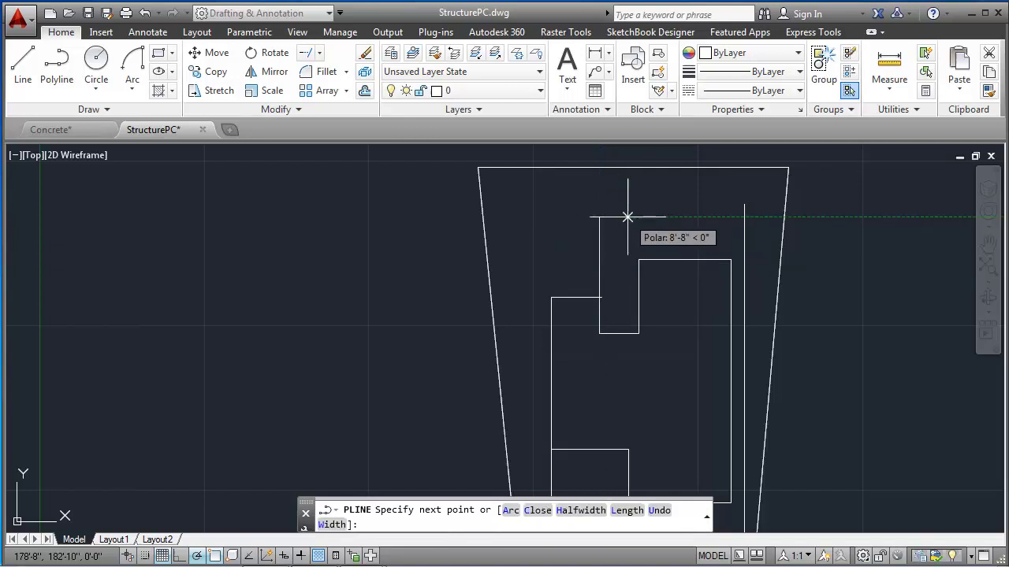
pyautogui.write("12'")
pyautogui.press('Return')
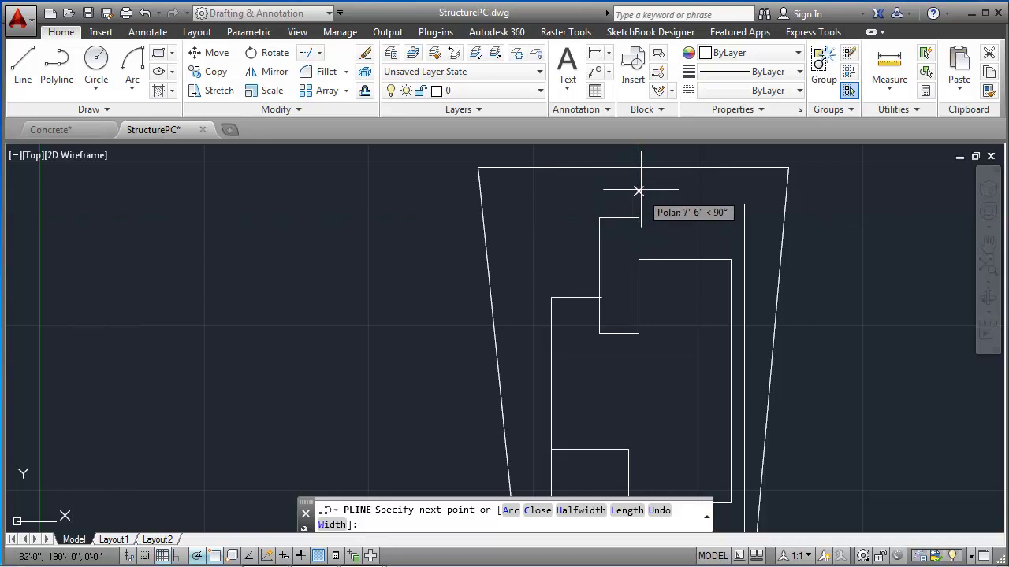
pyautogui.click(640, 189)
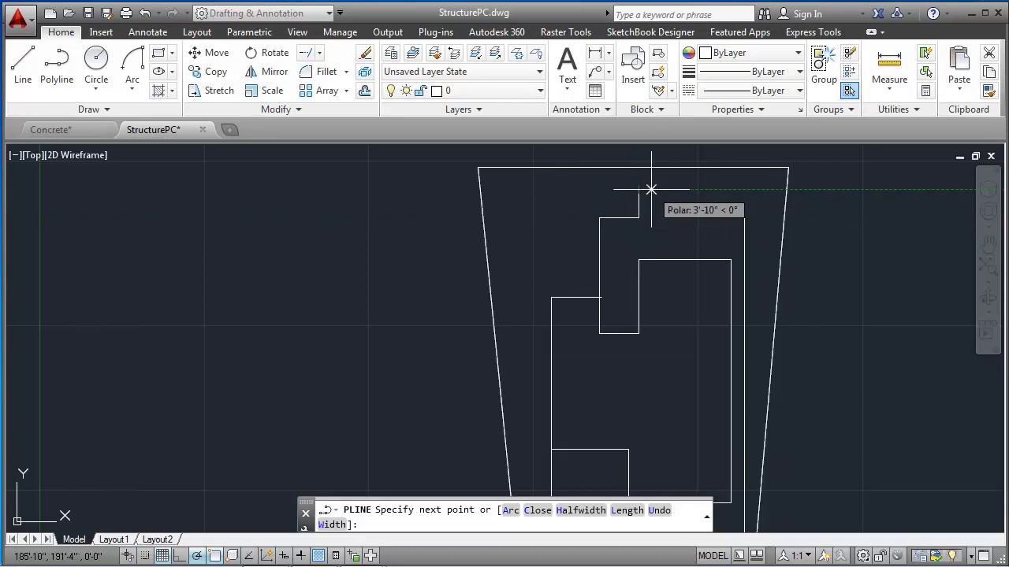
pyautogui.press('Return')
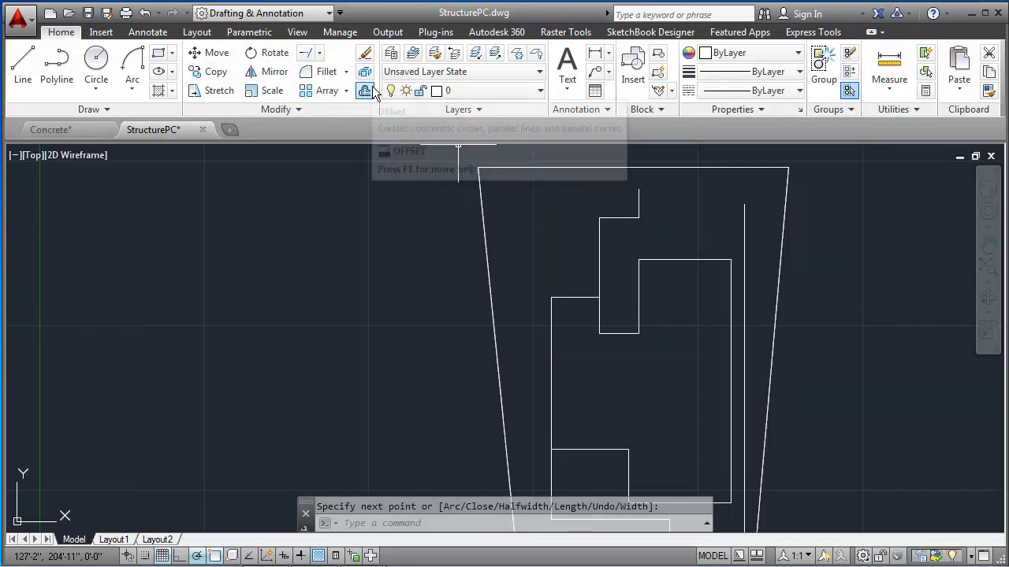
# Explode the lot outline into separate lines and select its top edge.
pyautogui.click(365, 92)
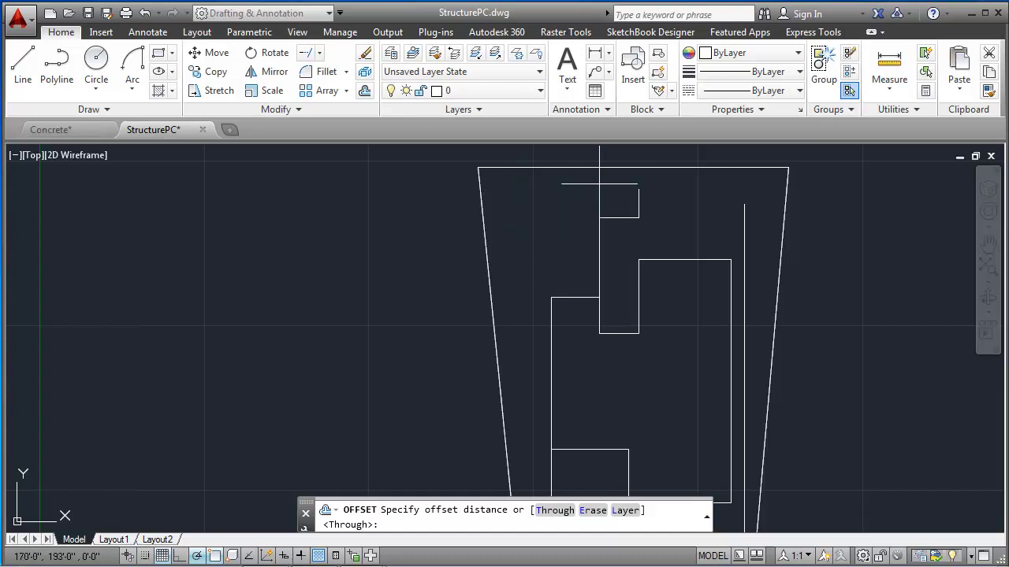
pyautogui.press('Escape')
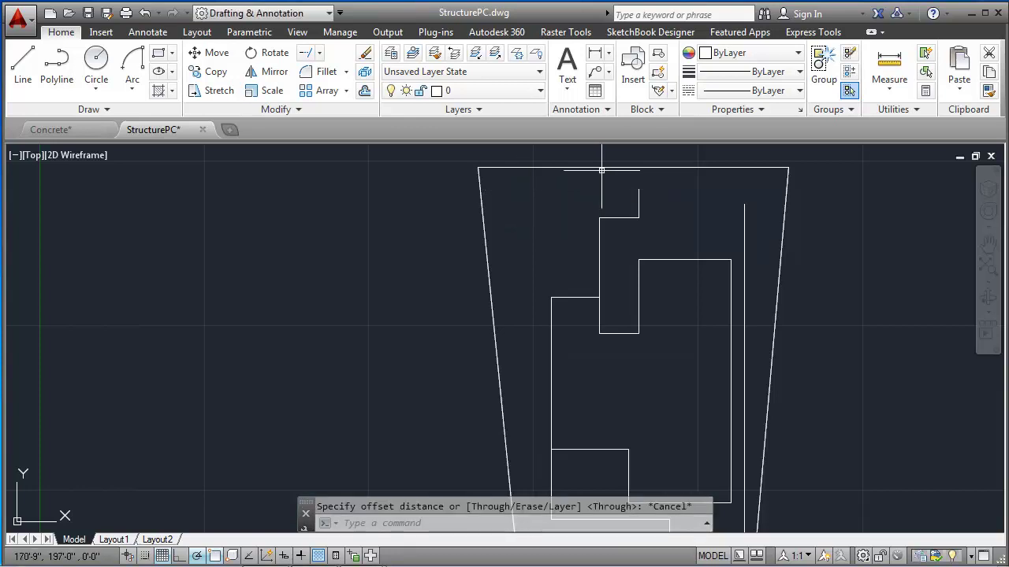
pyautogui.click(603, 168)
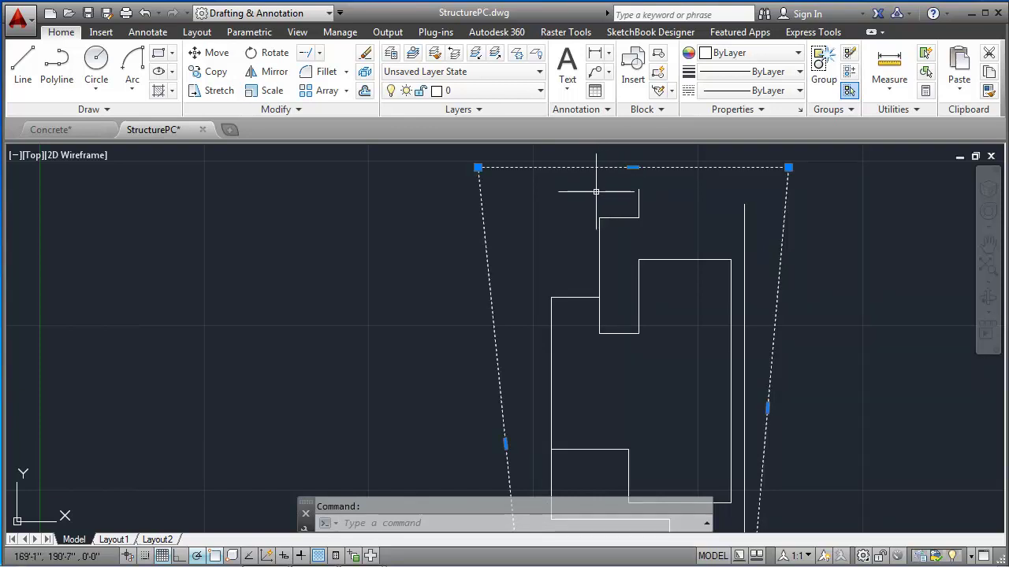
pyautogui.press('Escape')
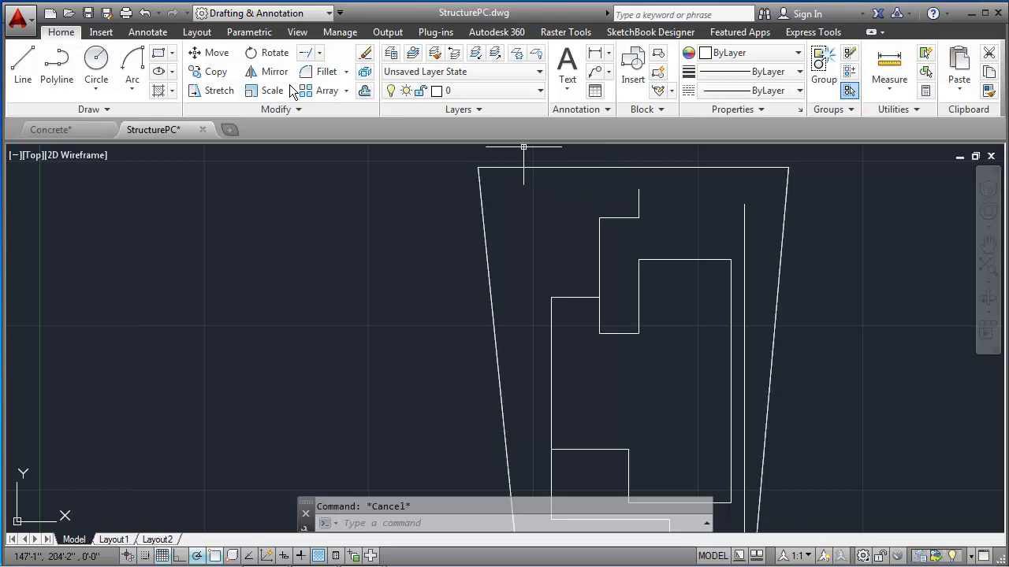
pyautogui.click(364, 72)
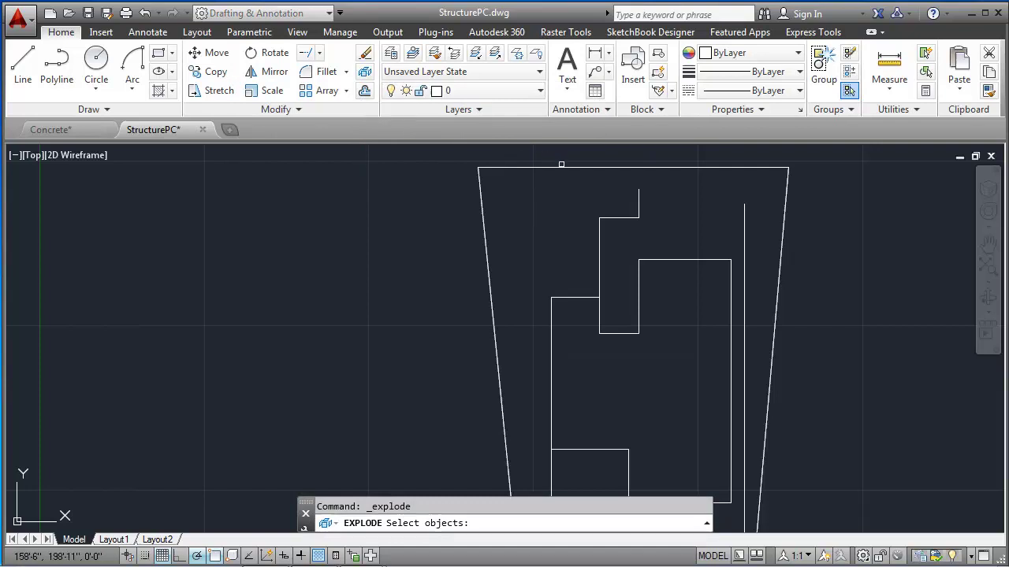
pyautogui.click(567, 167)
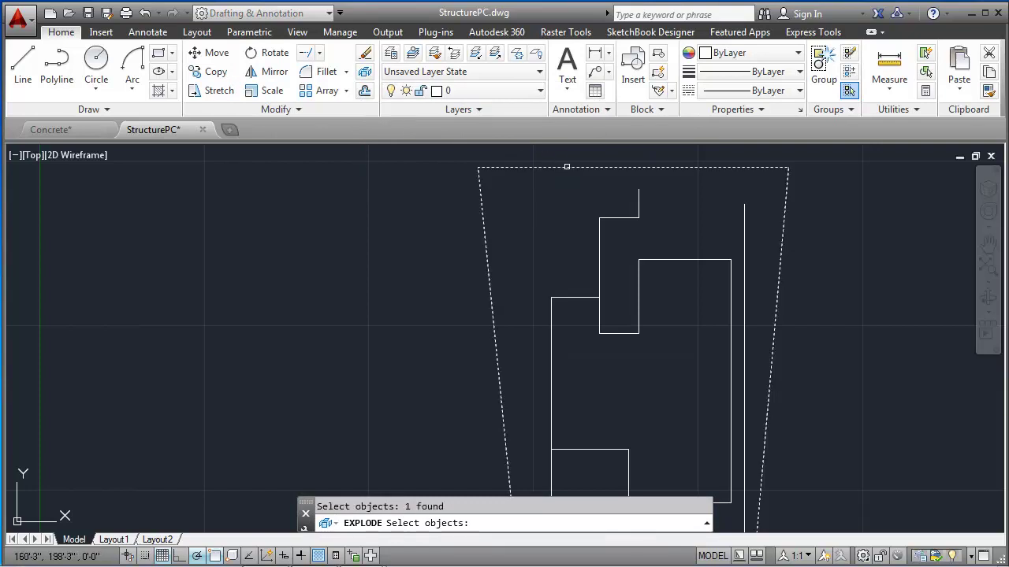
pyautogui.press('Return')
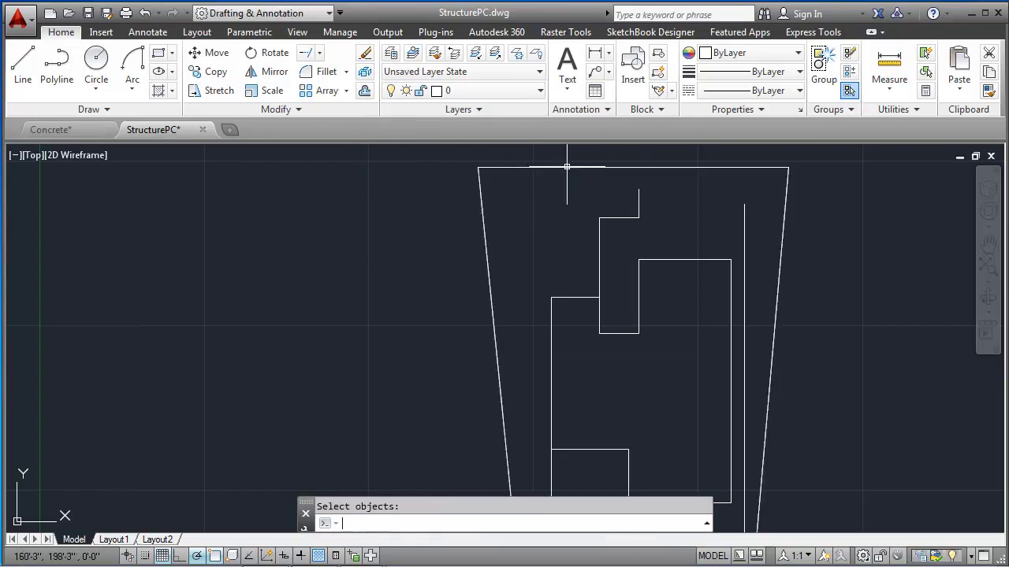
pyautogui.click(571, 167)
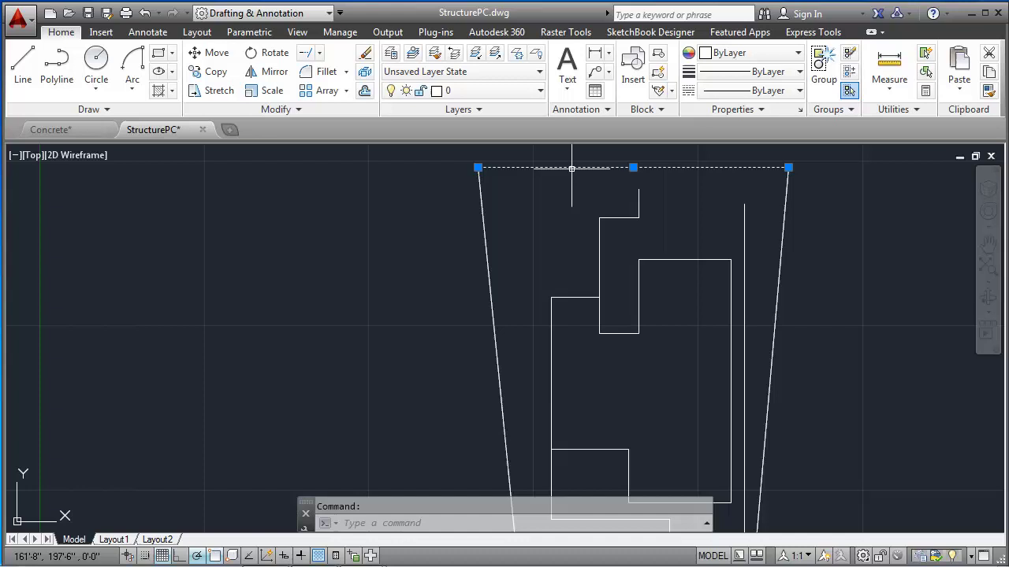
# Offset the top edge by 2'9", placing one copy above it and one inside the boundary.
pyautogui.press('Escape')
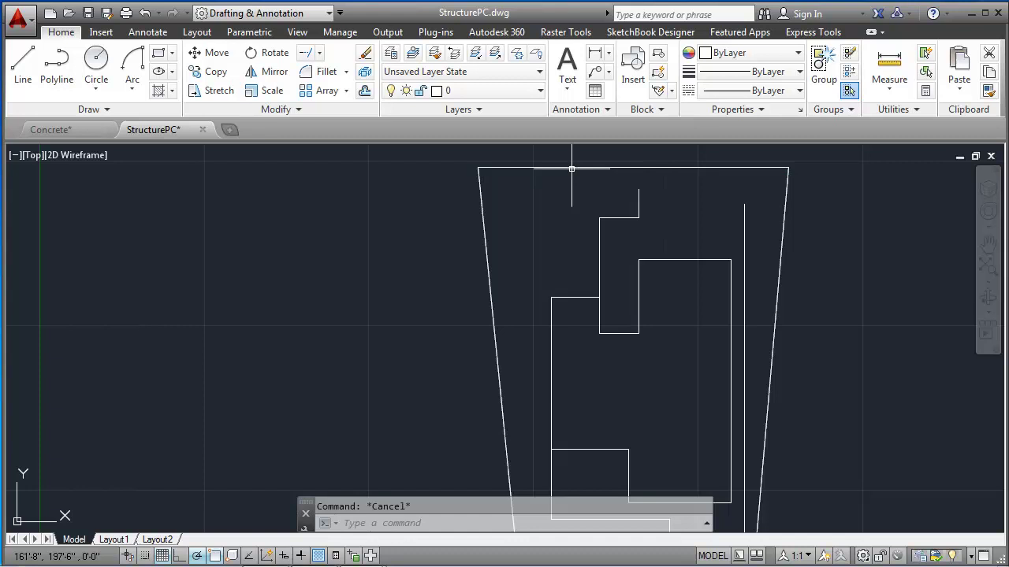
pyautogui.click(363, 90)
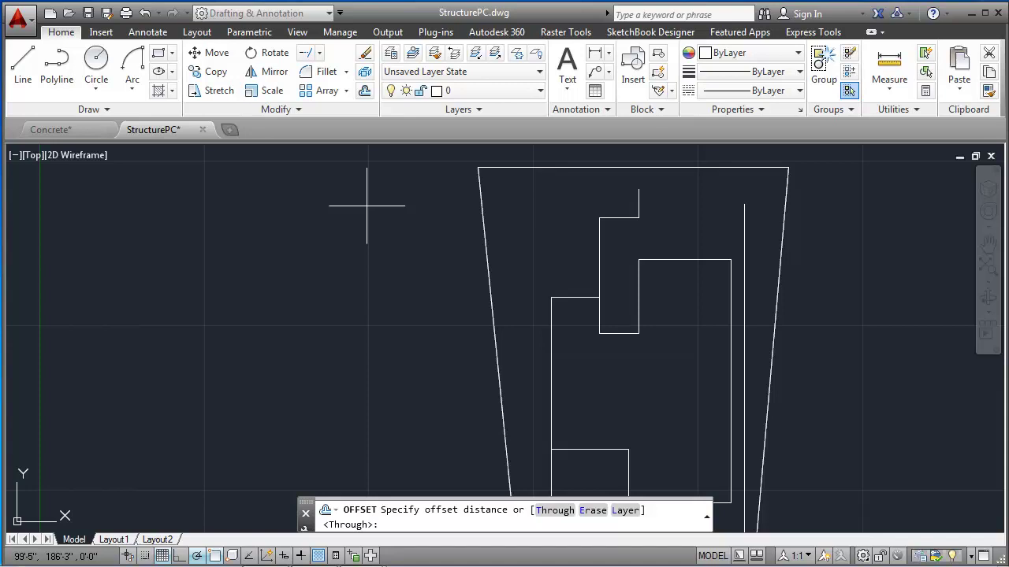
pyautogui.write("2'9")
pyautogui.press('Return')
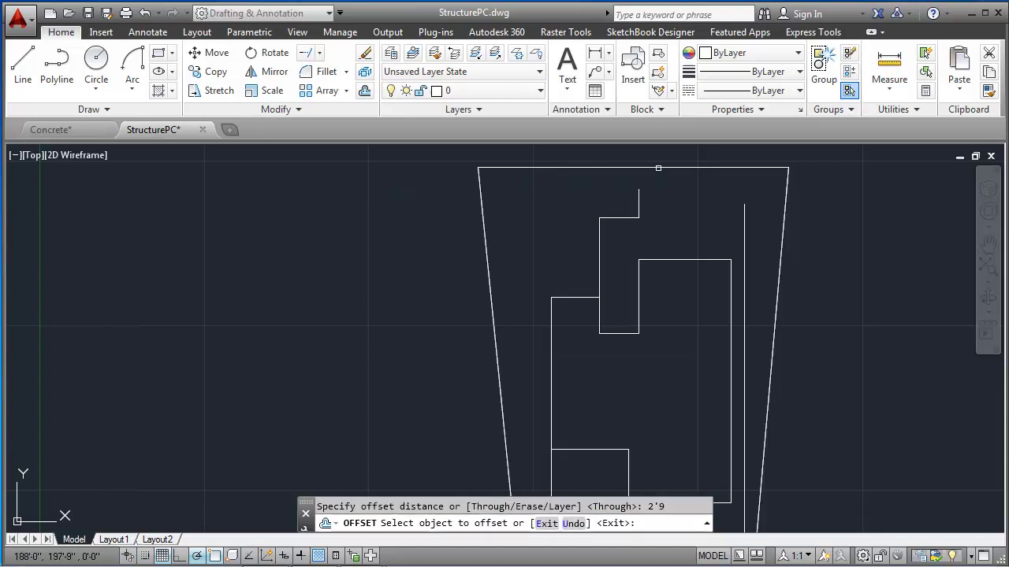
pyautogui.click(658, 168)
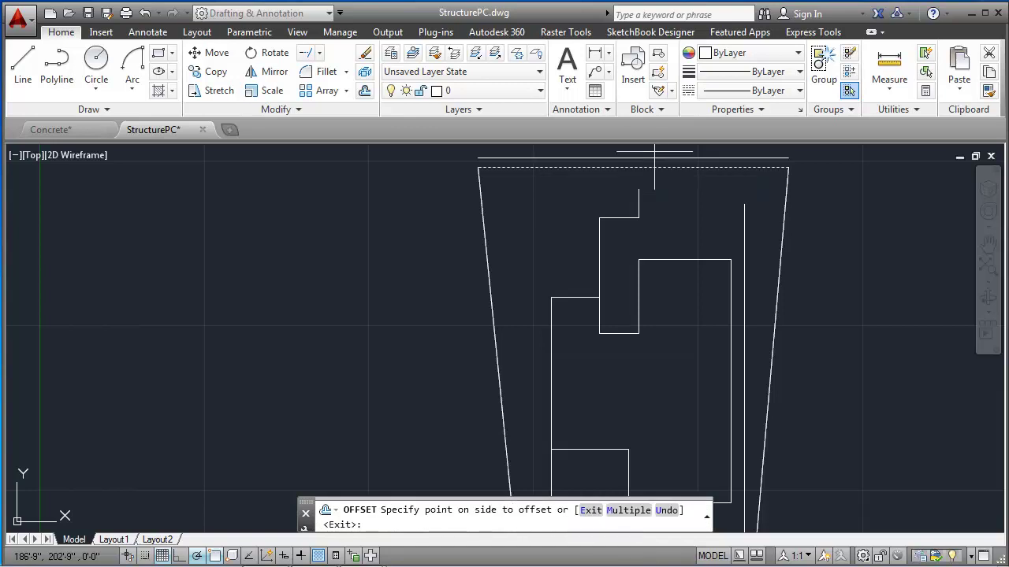
pyautogui.click(650, 149)
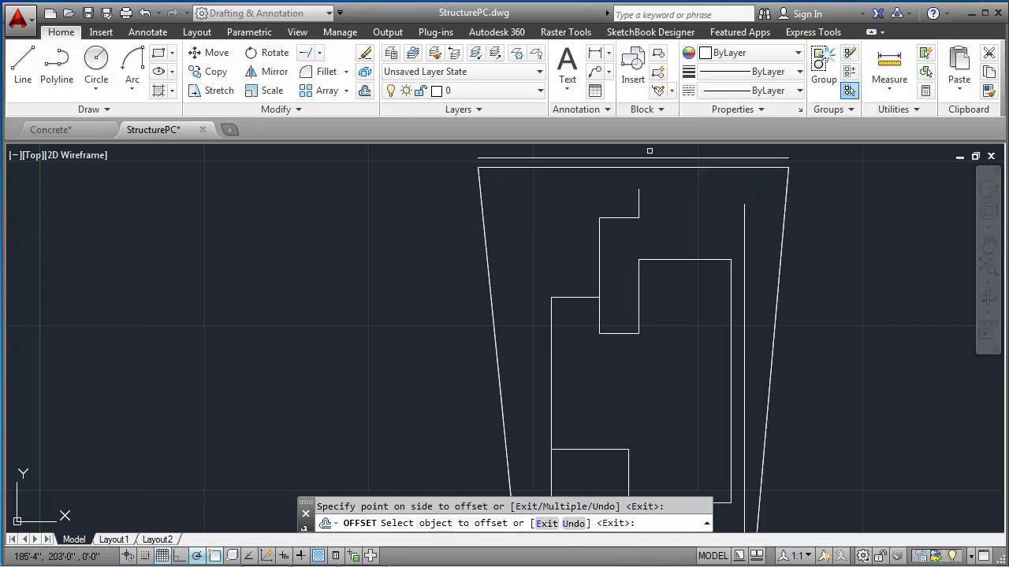
pyautogui.scroll(3, 623, 197)
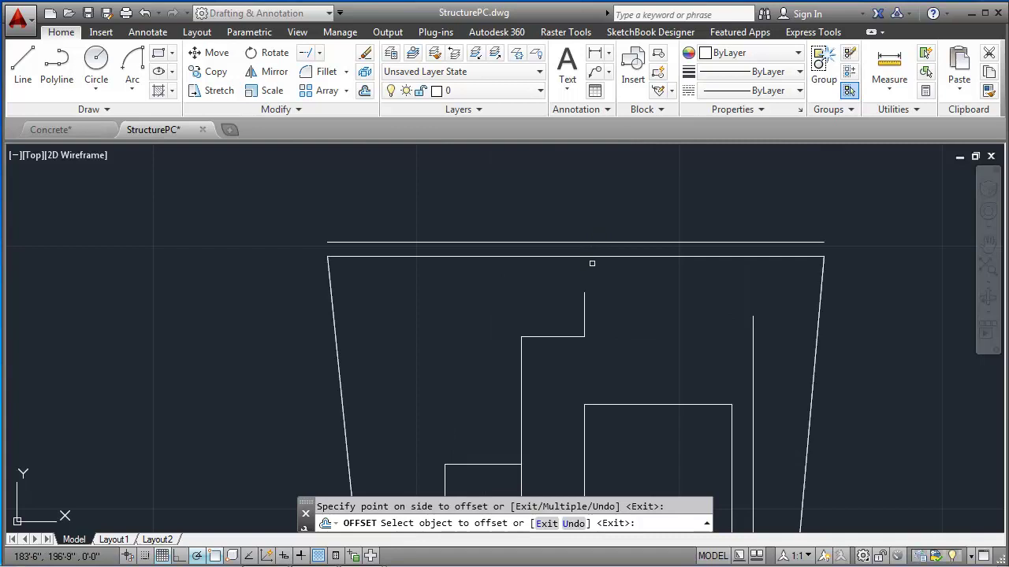
pyautogui.click(593, 257)
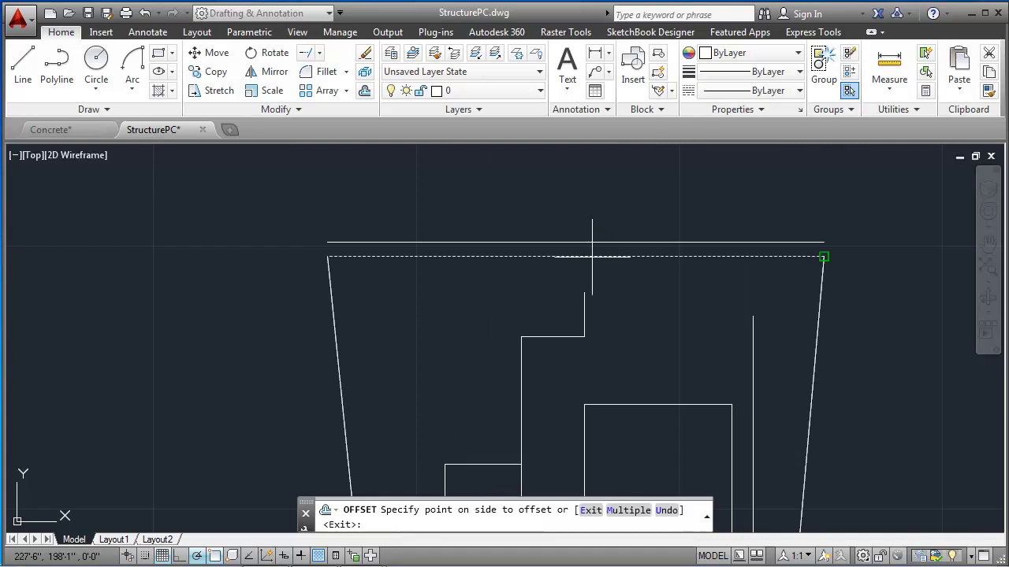
pyautogui.click(648, 287)
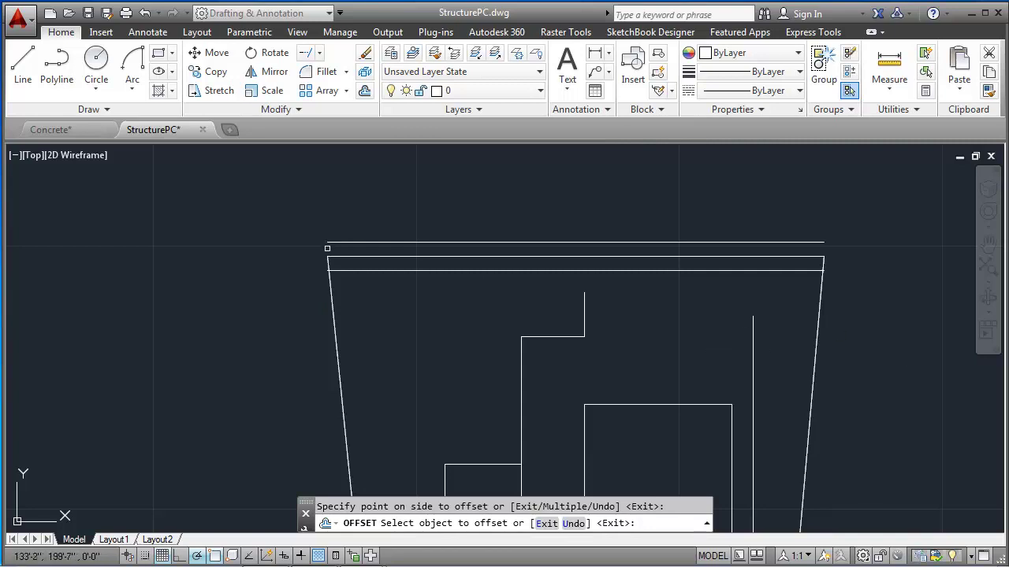
pyautogui.press('Escape')
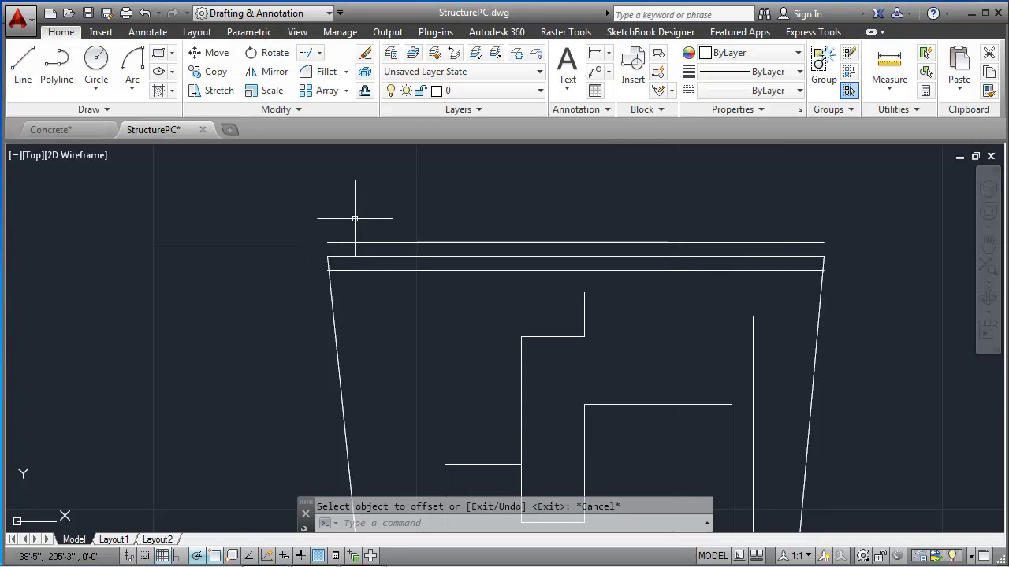
# Fillet with radius 0 to join the left slanted side to the outer top line.
pyautogui.click(326, 75)
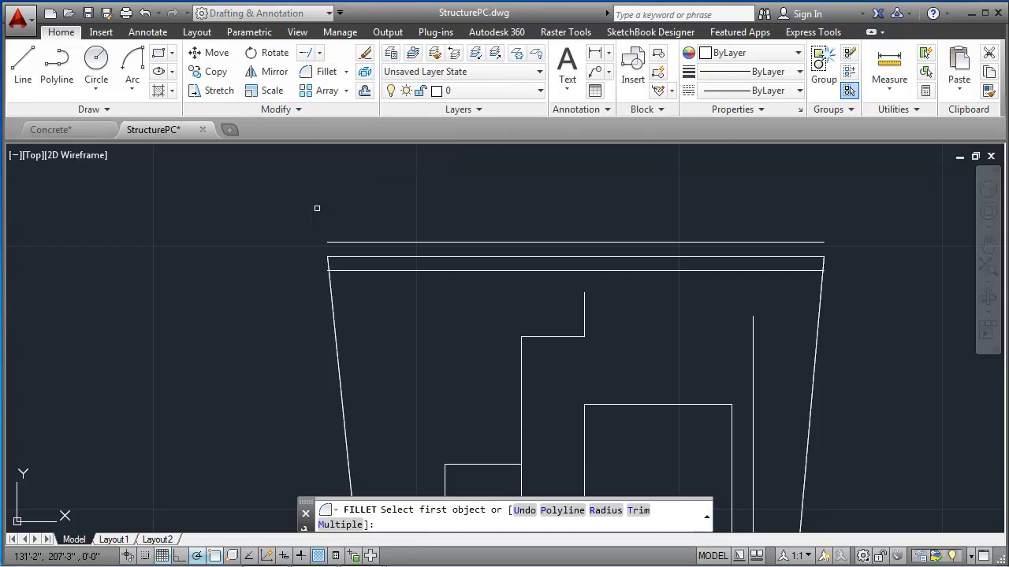
pyautogui.write('r')
pyautogui.press('Return')
pyautogui.write('0')
pyautogui.press('Return')
pyautogui.scroll(4, 345, 261)
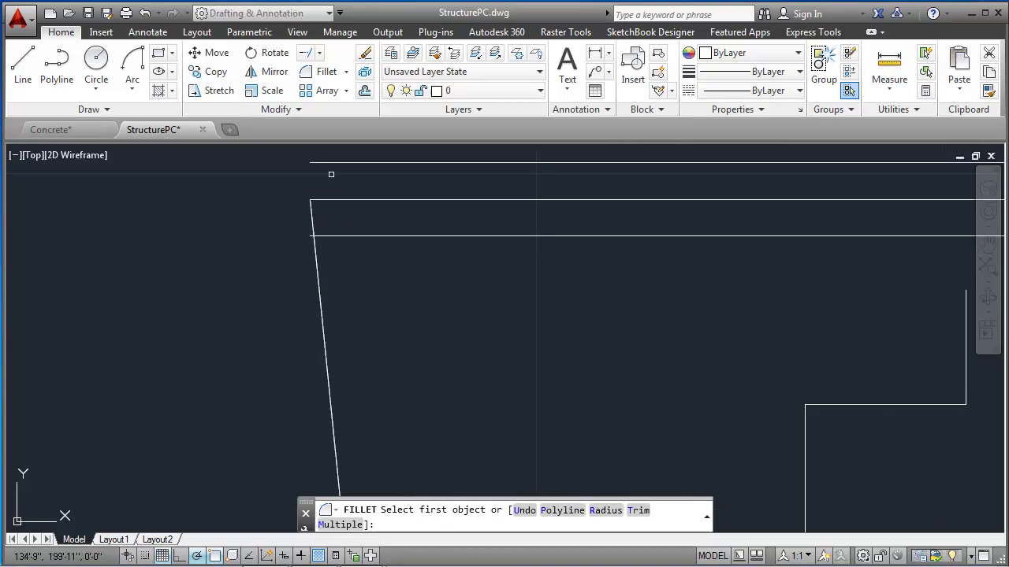
pyautogui.moveTo(320, 217); pyautogui.dragTo(299, 271, button='middle')
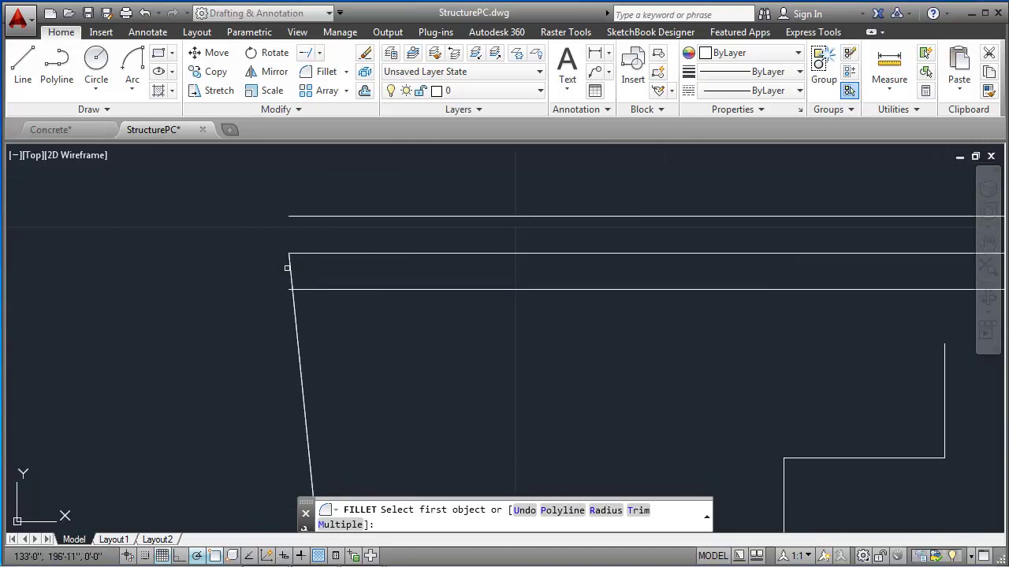
pyautogui.click(289, 263)
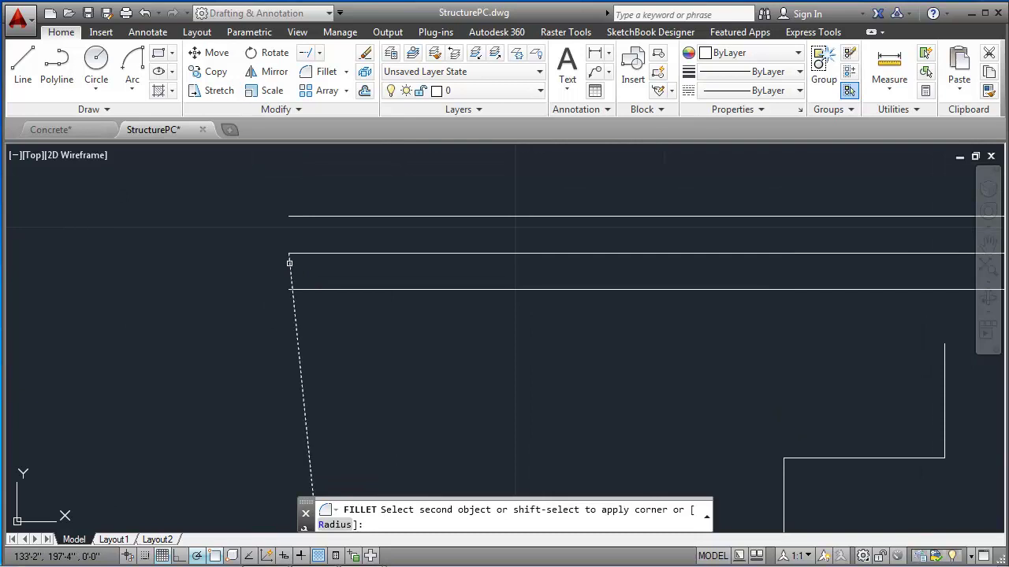
pyautogui.click(319, 215)
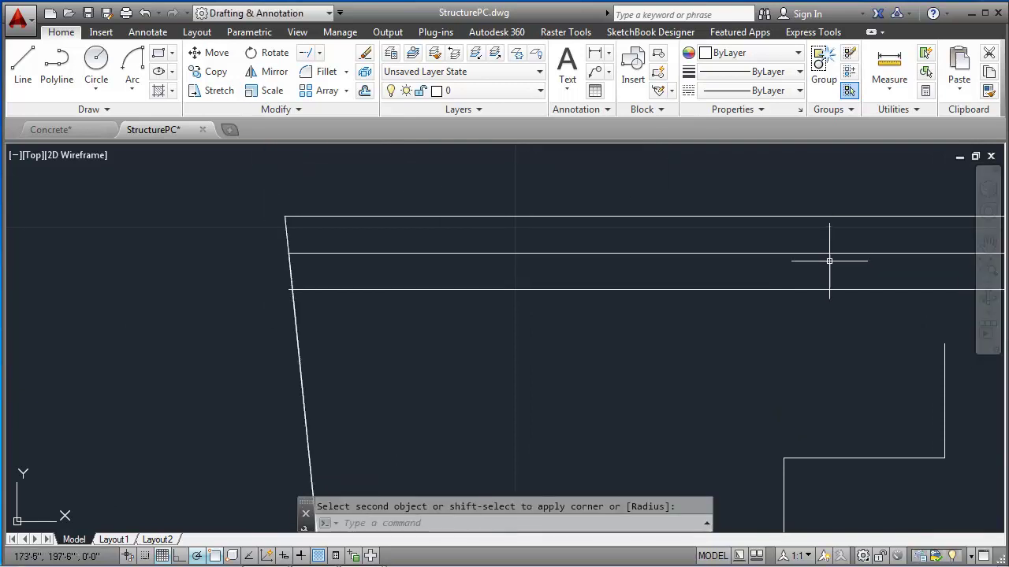
# Repeat the zero-radius fillet to join the right slanted side to the outer top line.
pyautogui.moveTo(843, 246)
pyautogui.mouseDown(button='middle')
pyautogui.moveTo(383, 232)
pyautogui.moveTo(140, 263)
pyautogui.mouseUp(button='middle')
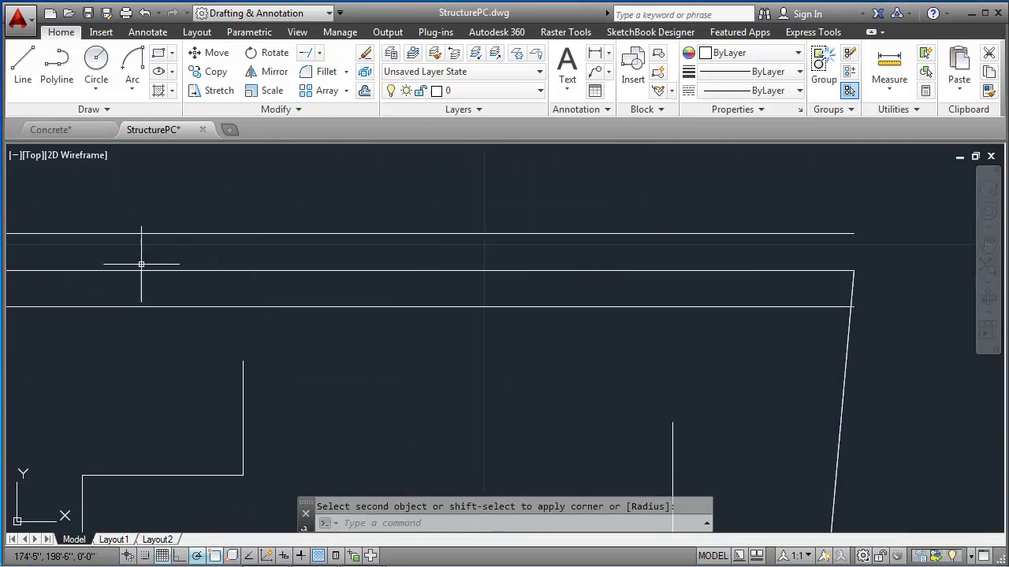
pyautogui.press('space')
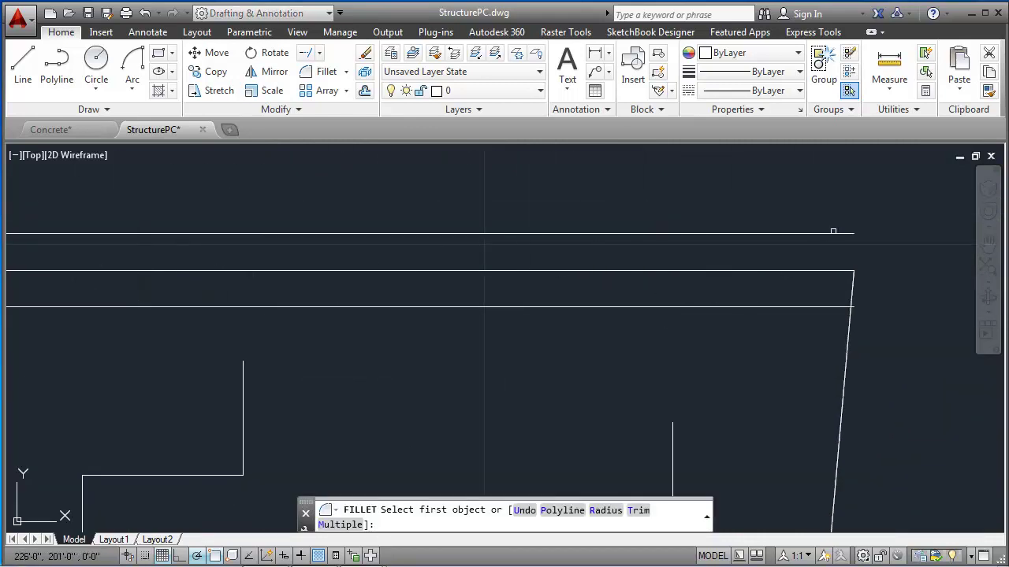
pyautogui.click(833, 232)
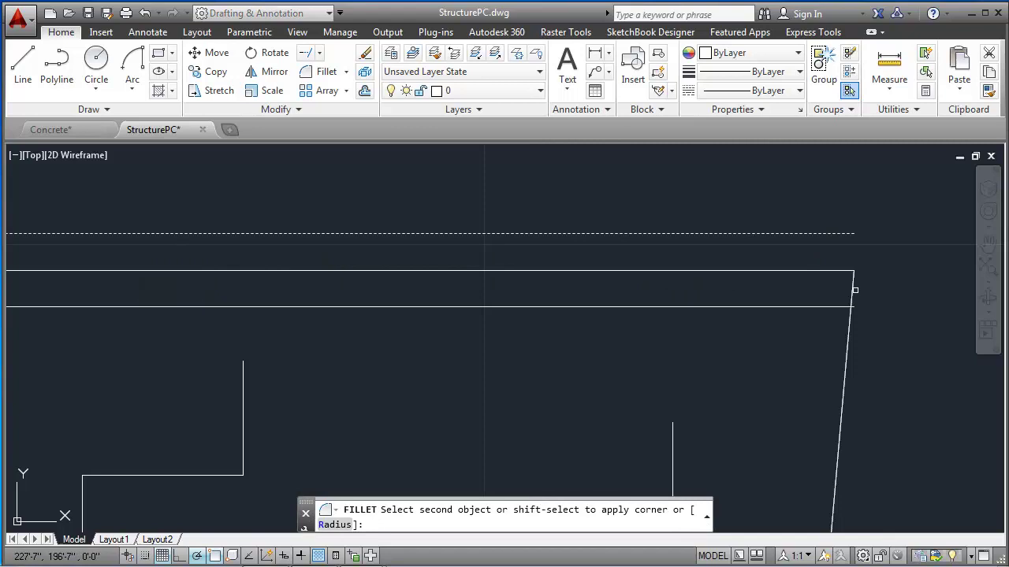
pyautogui.click(851, 285)
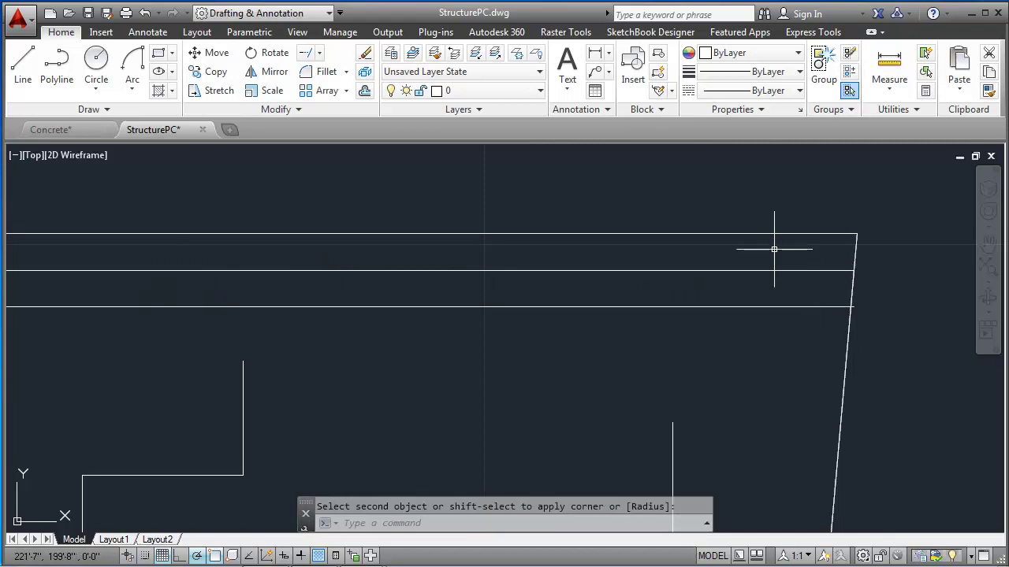
pyautogui.scroll(-2, 327, 225)
pyautogui.moveTo(331, 229)
pyautogui.mouseDown(button='middle')
pyautogui.moveTo(445, 239)
pyautogui.moveTo(635, 228)
pyautogui.moveTo(604, 209)
pyautogui.moveTo(552, 204)
pyautogui.mouseUp(button='middle')
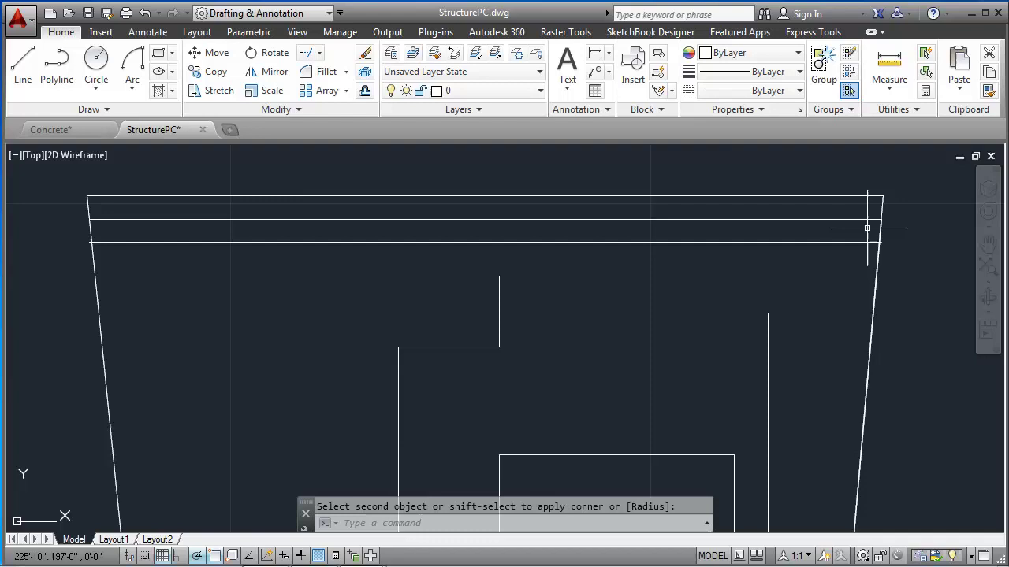
pyautogui.scroll(4, 883, 244)
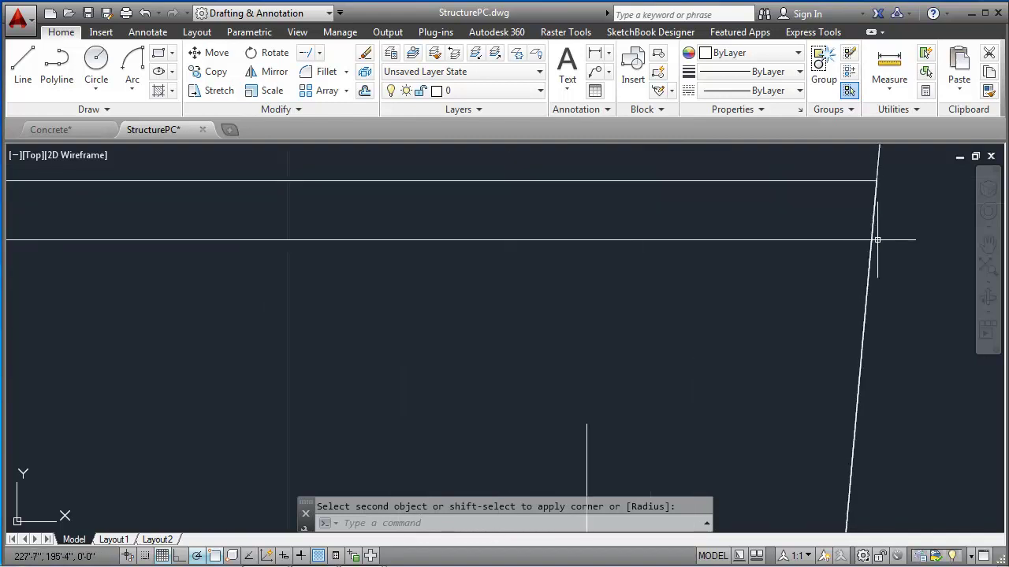
pyautogui.scroll(3, 876, 241)
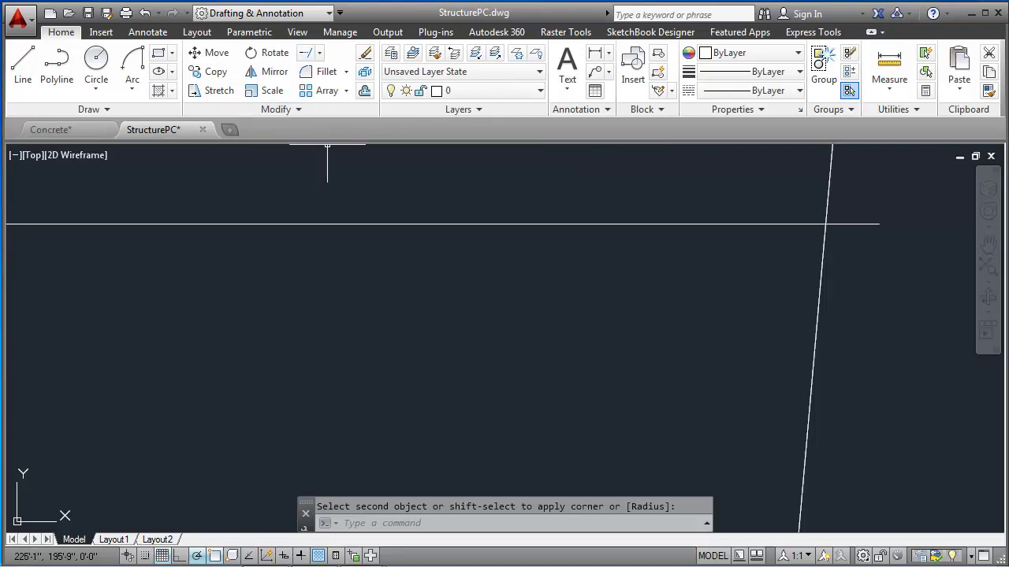
# Trim the horizontal line's overshoot back to the lot's right slanted side.
pyautogui.click(320, 53)
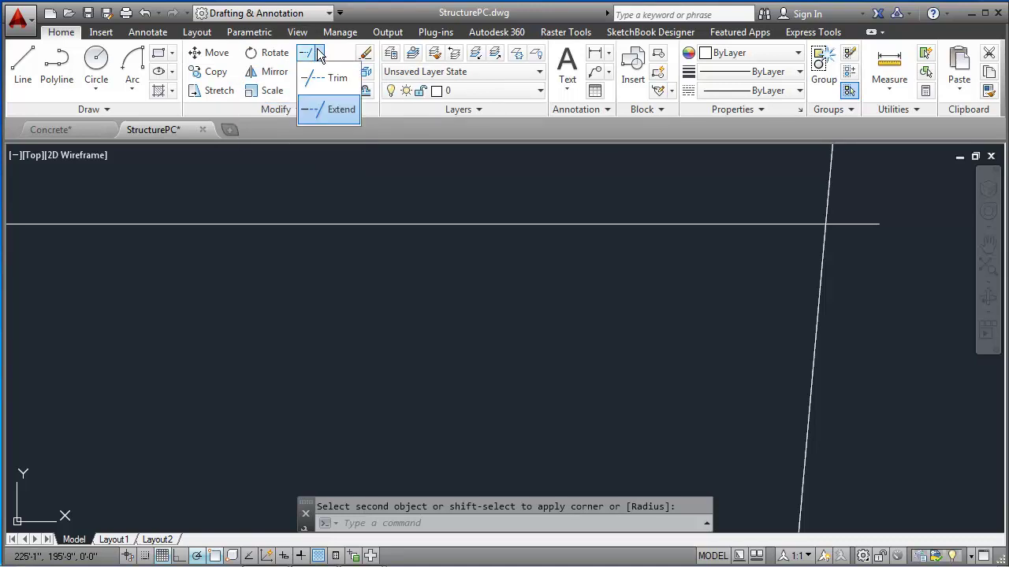
pyautogui.click(334, 79)
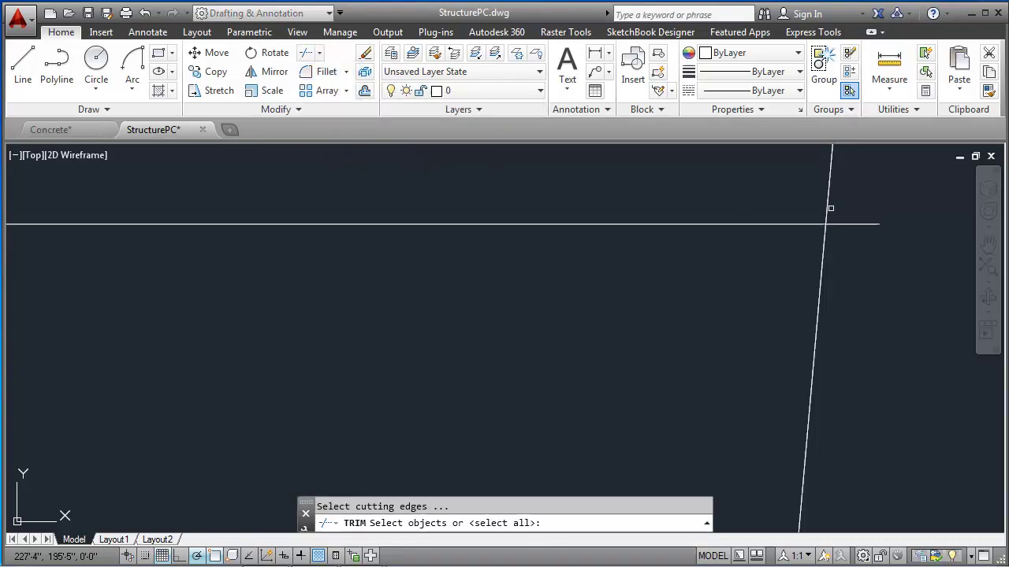
pyautogui.click(827, 193)
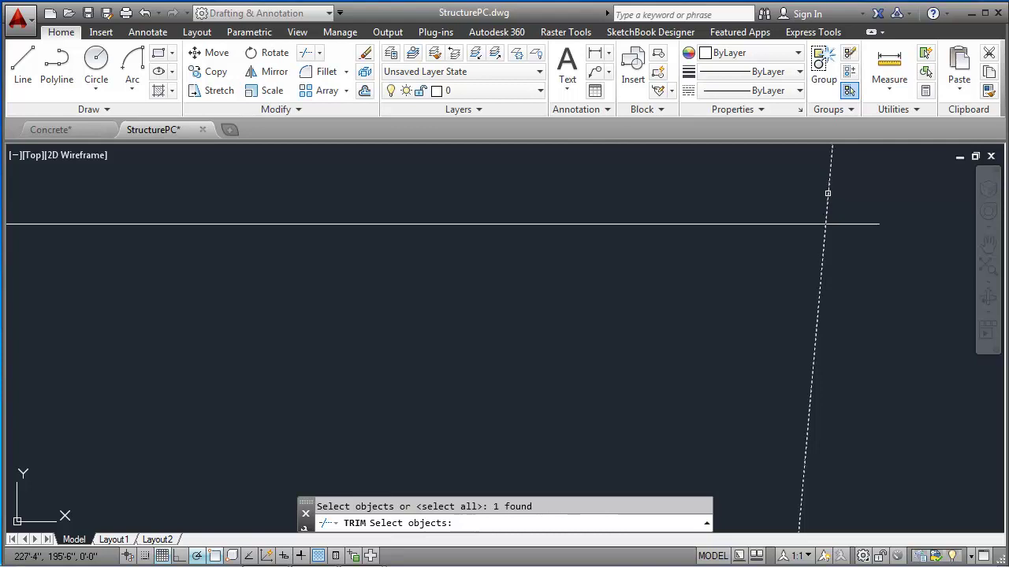
pyautogui.press('Return')
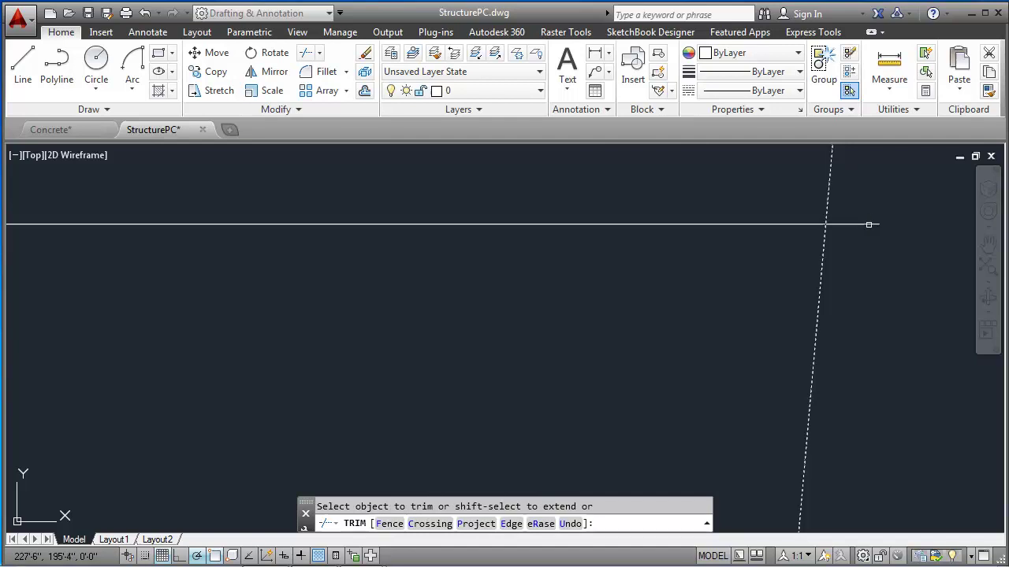
pyautogui.click(868, 224)
pyautogui.scroll(-6, 666, 216)
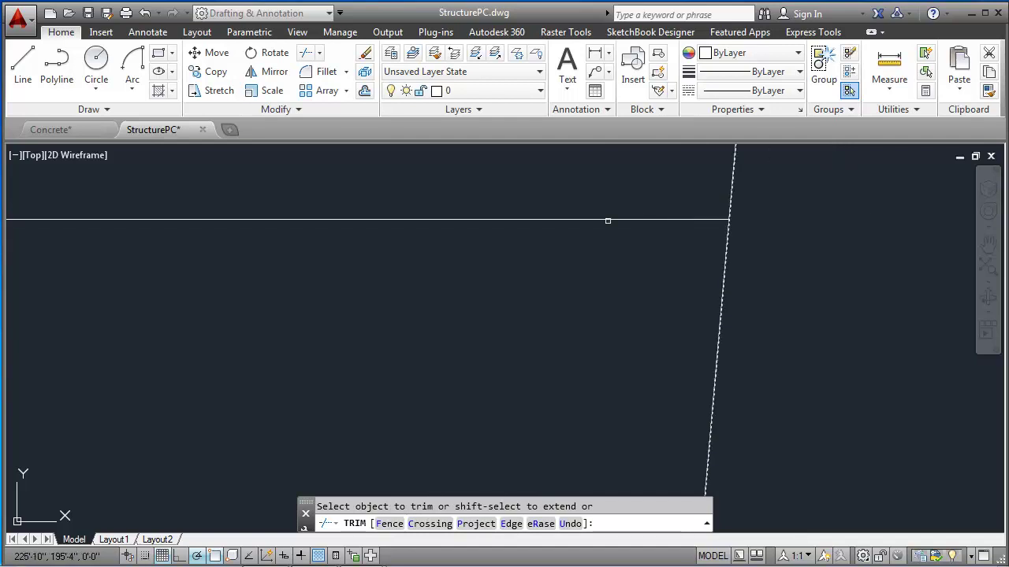
pyautogui.moveTo(356, 234); pyautogui.dragTo(683, 228, button='middle')
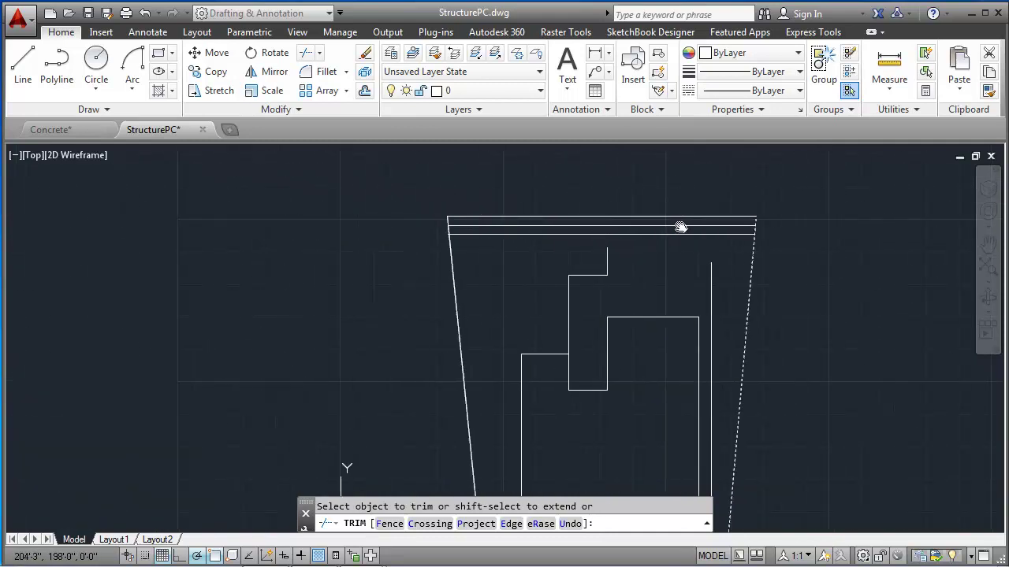
pyautogui.press('Escape')
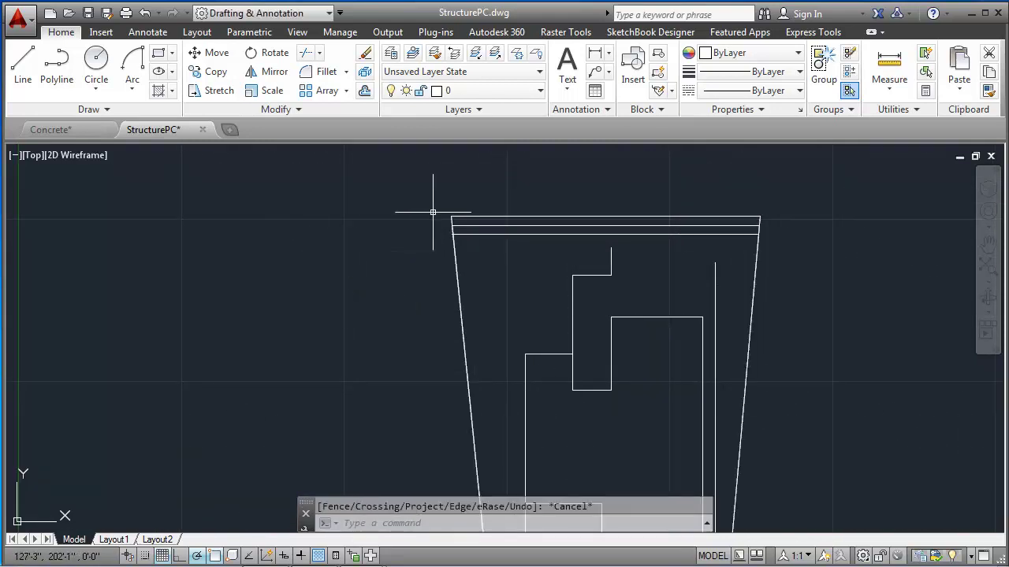
# Trim the top lines' overhanging ends at the slanted left side, so three parallel lines span both sides.
pyautogui.scroll(5, 430, 216)
pyautogui.moveTo(517, 276); pyautogui.dragTo(489, 356, button='middle')
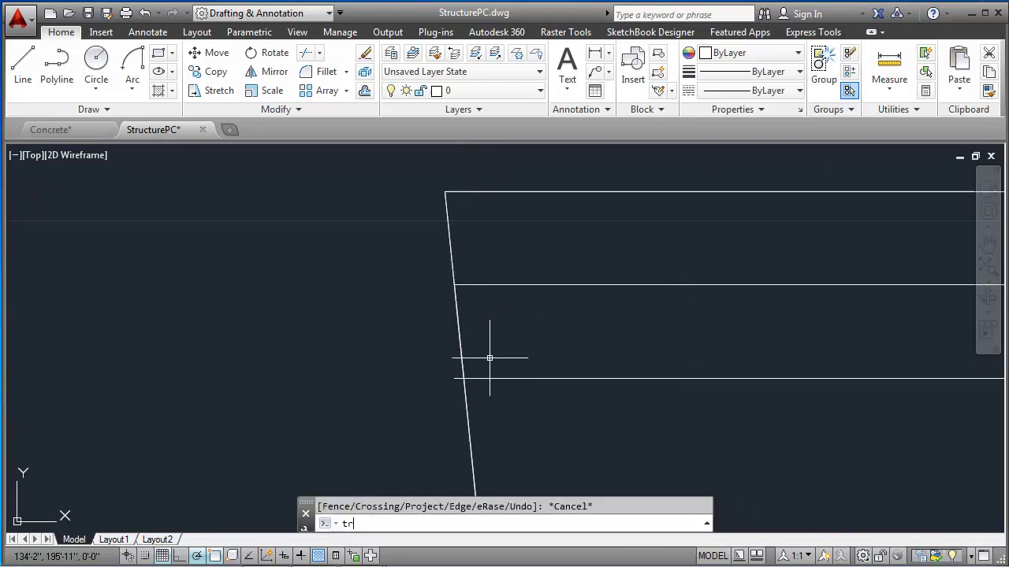
pyautogui.press('Return')
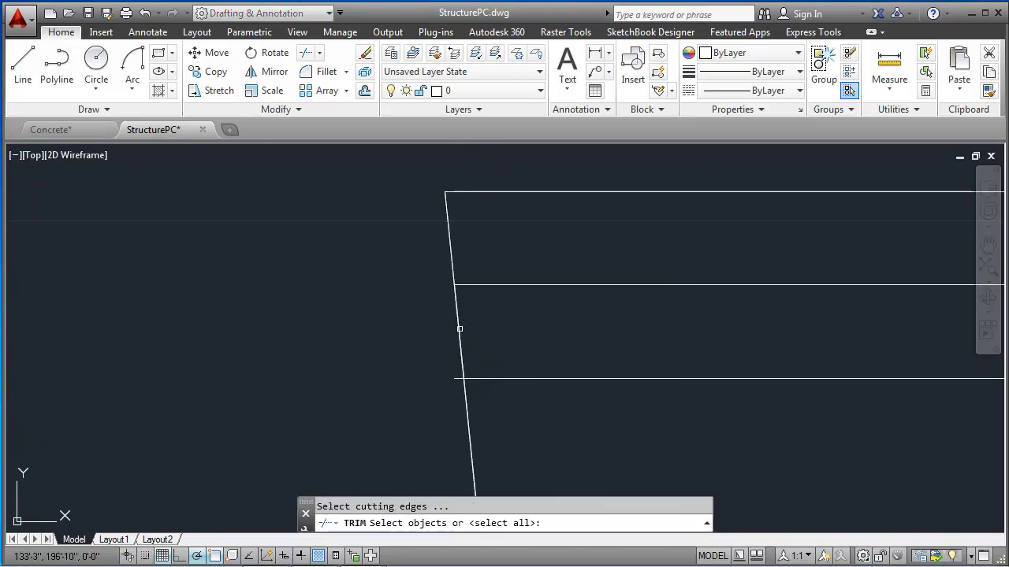
pyautogui.click(459, 329)
pyautogui.press('Return')
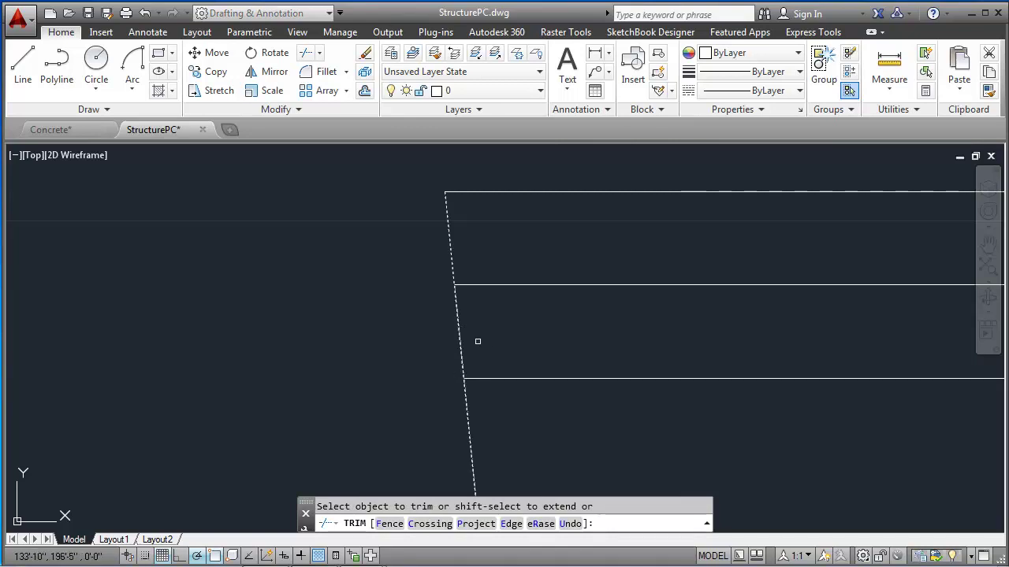
pyautogui.press('Escape')
pyautogui.scroll(-4, 844, 361)
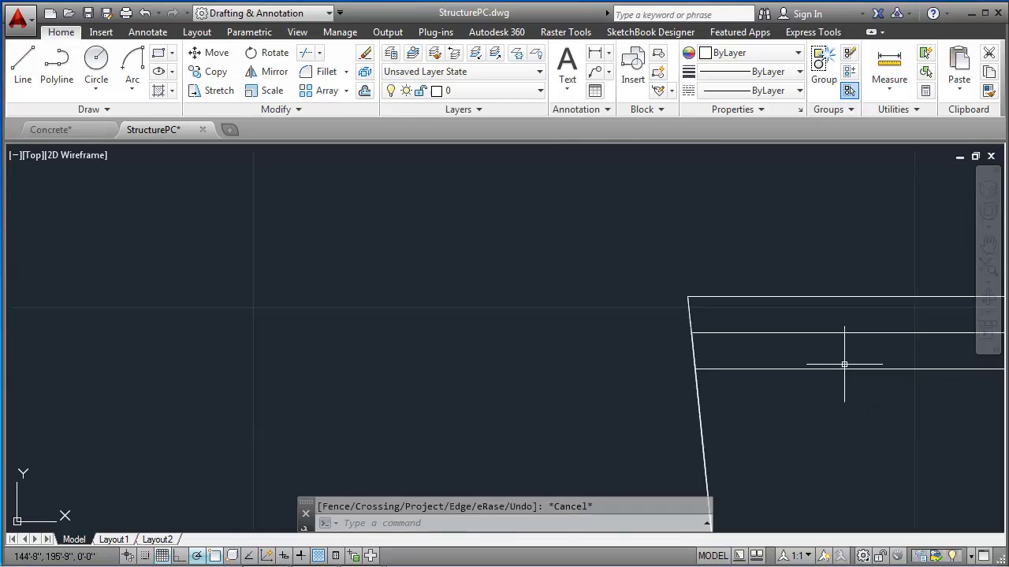
pyautogui.moveTo(844, 360); pyautogui.dragTo(576, 339, button='middle')
pyautogui.scroll(-2, 856, 315)
pyautogui.moveTo(866, 320)
pyautogui.mouseDown(button='middle')
pyautogui.moveTo(874, 324)
pyautogui.moveTo(593, 290)
pyautogui.mouseUp(button='middle')
pyautogui.scroll(-2, 567, 288)
pyautogui.scroll(4, 592, 270)
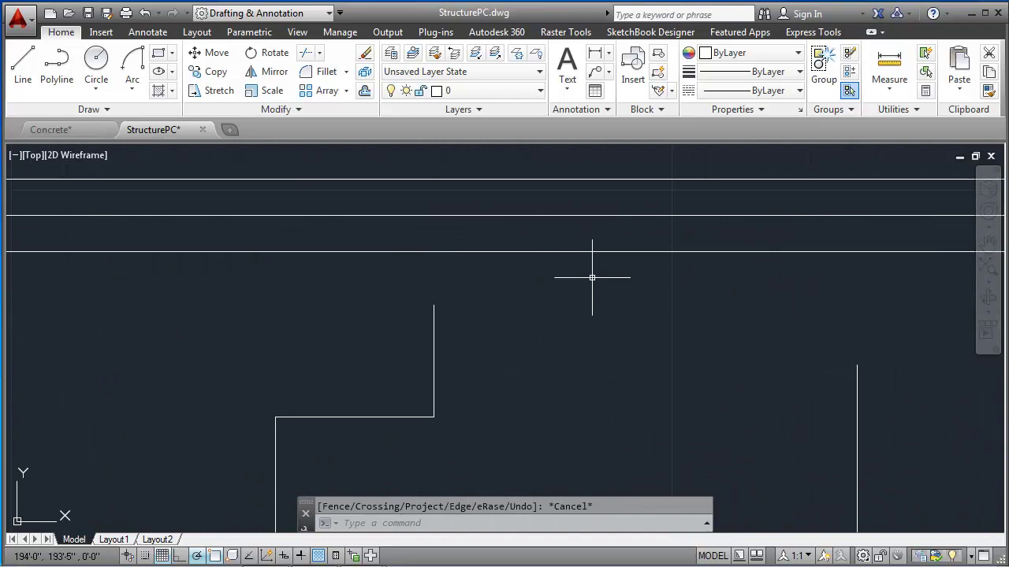
pyautogui.scroll(-2, 592, 277)
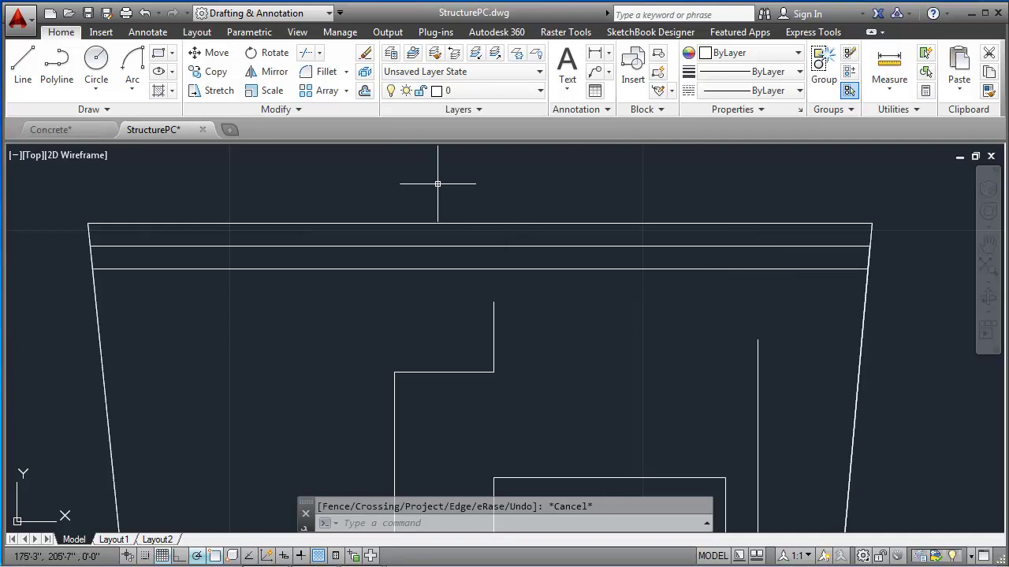
# Extend the polylines' vertical runs up to the innermost top line of the lot outline.
pyautogui.click(320, 52)
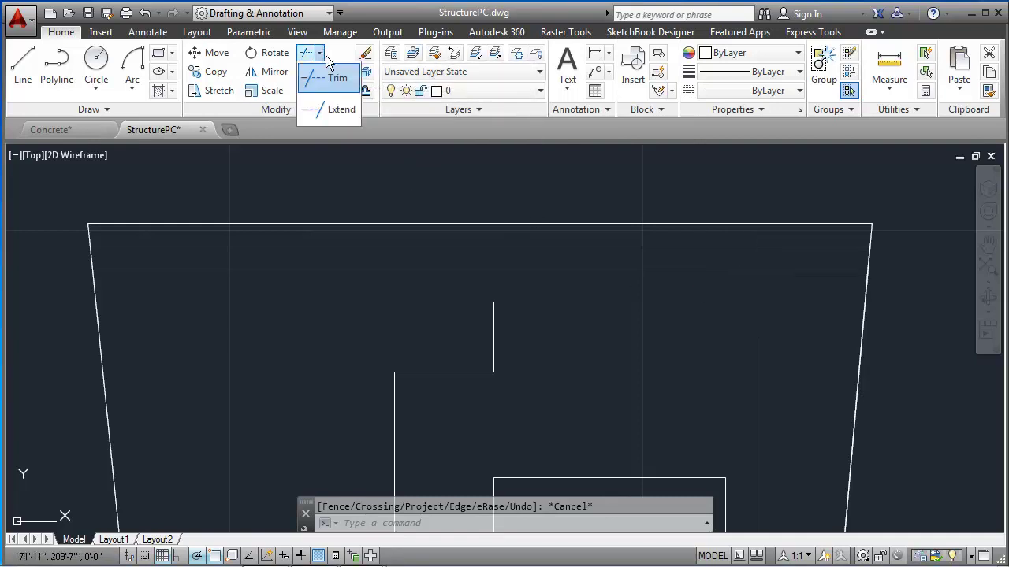
pyautogui.click(323, 111)
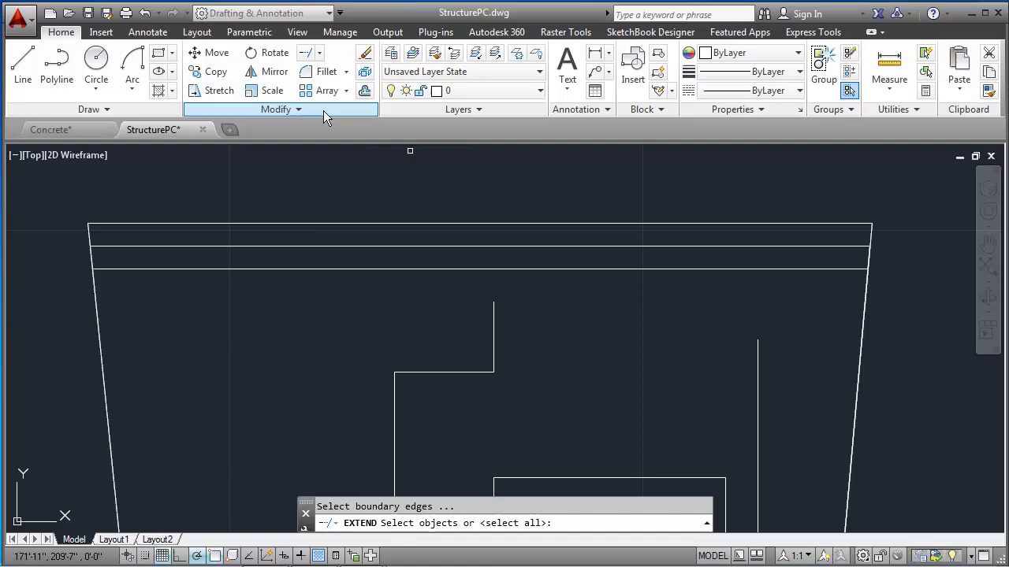
pyautogui.click(609, 270)
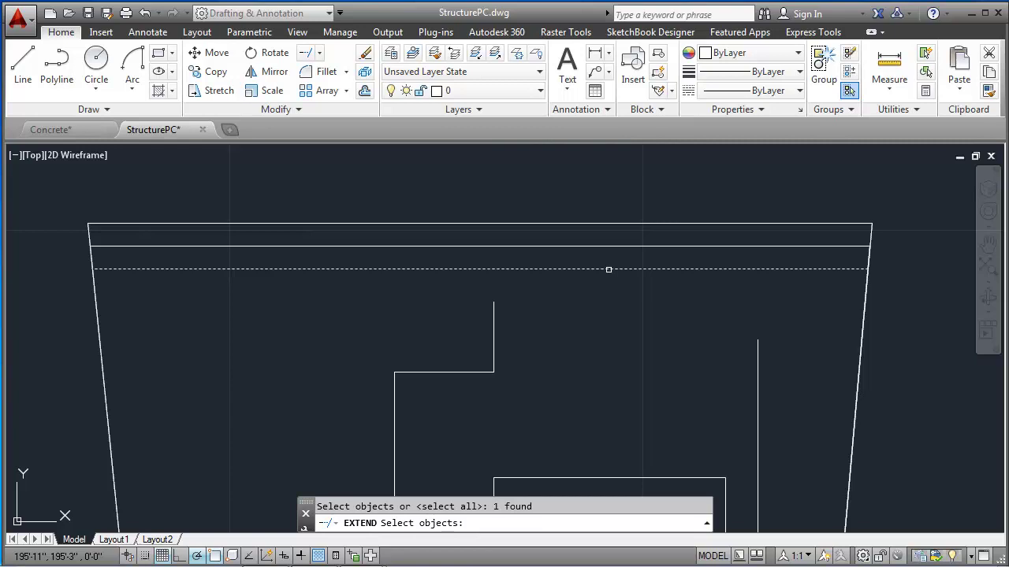
pyautogui.press('Return')
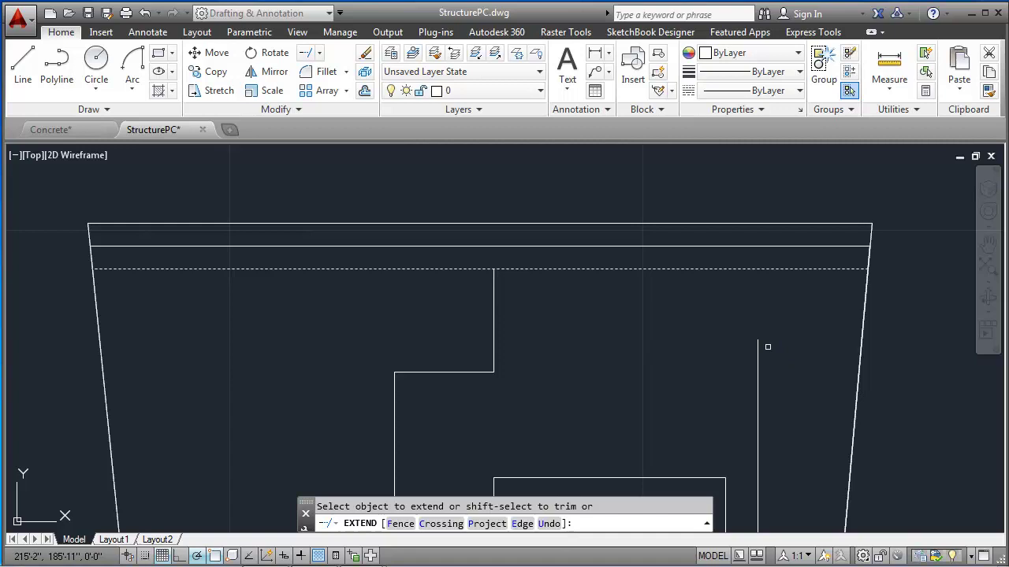
pyautogui.click(757, 347)
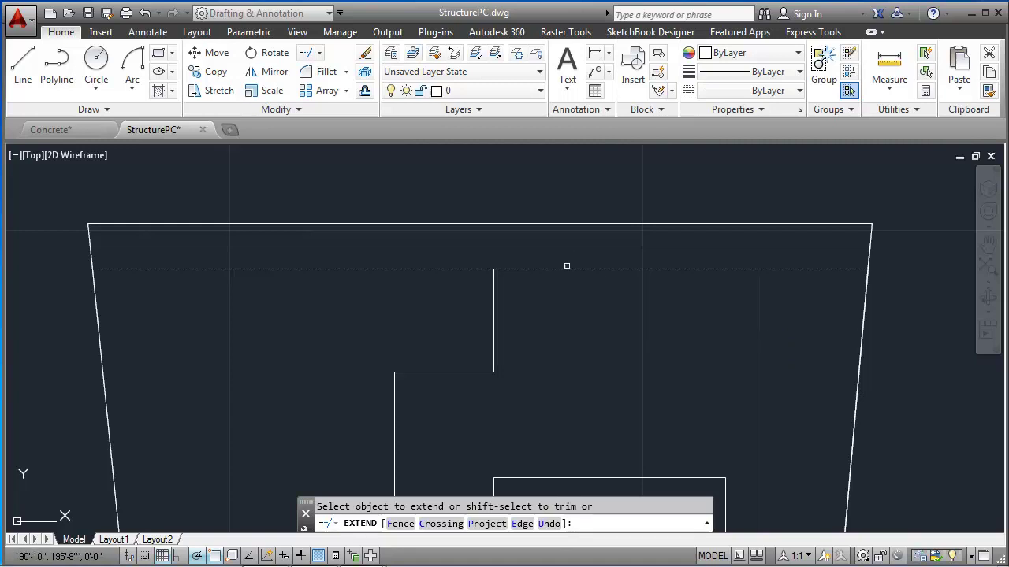
pyautogui.press('Escape')
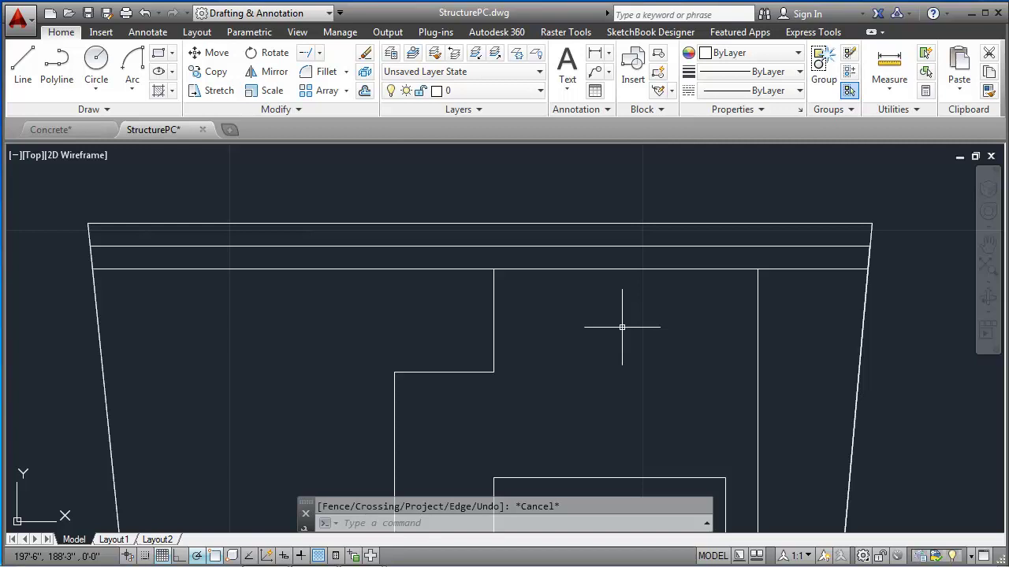
# Trim the innermost top line between the two verticals and delete the overlapping middle line.
pyautogui.write('tr')
pyautogui.press('Return')
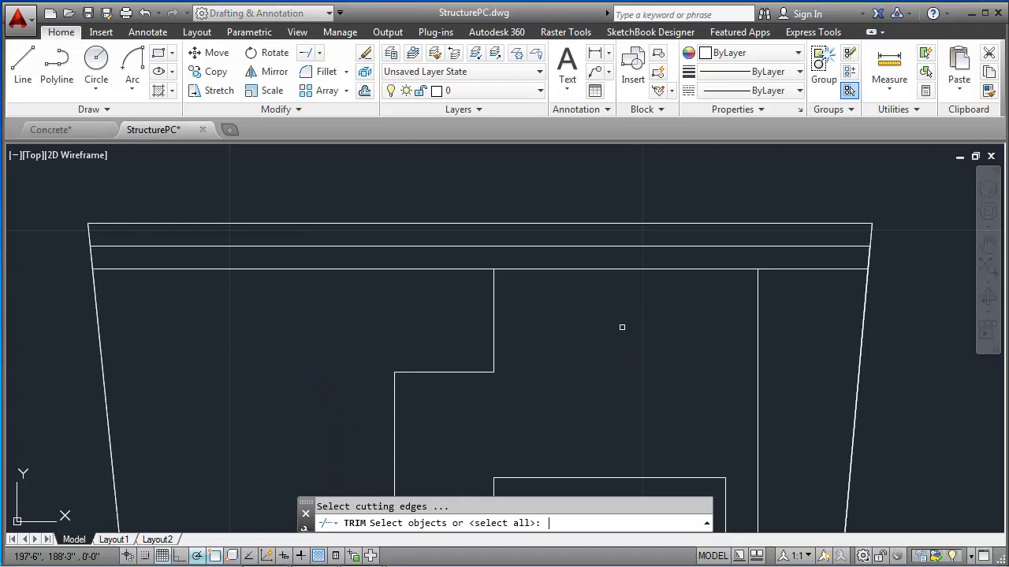
pyautogui.press('Return')
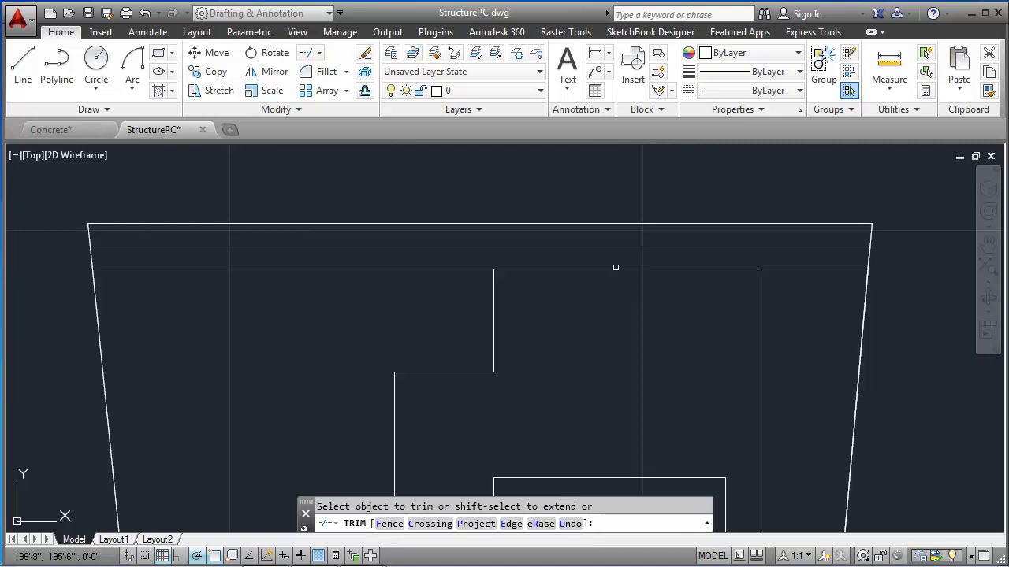
pyautogui.click(615, 268)
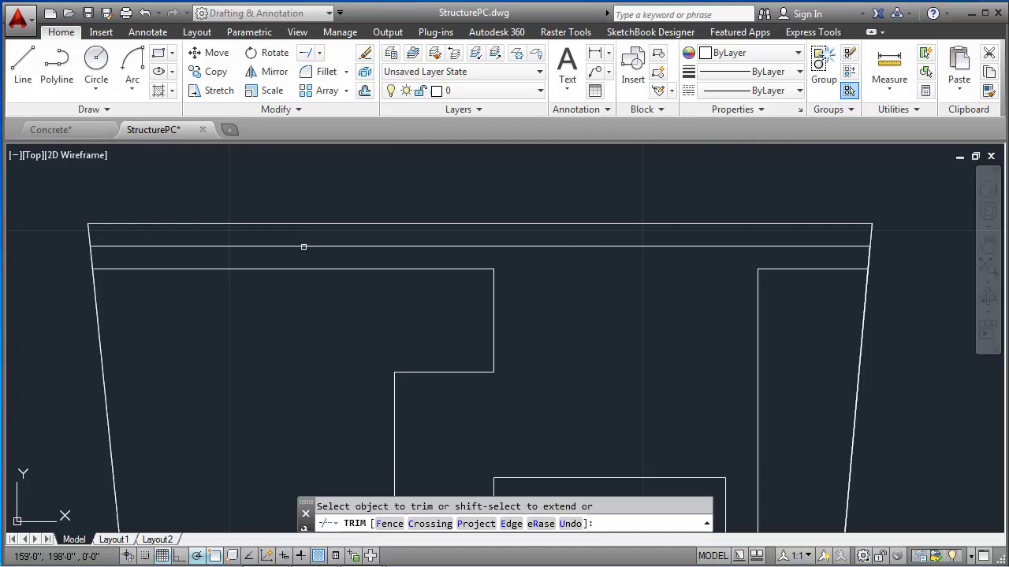
pyautogui.press('Escape')
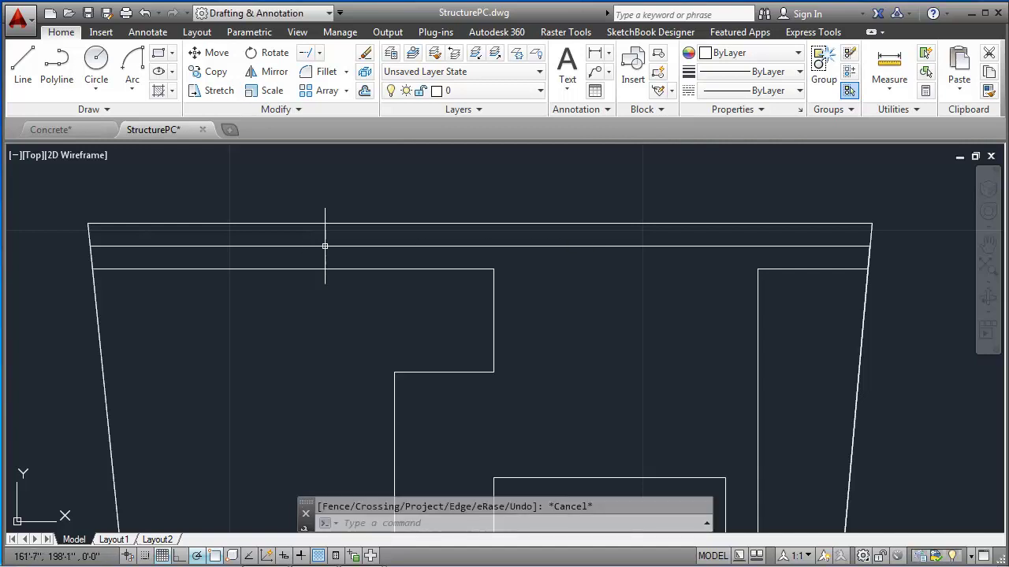
pyautogui.click(441, 247)
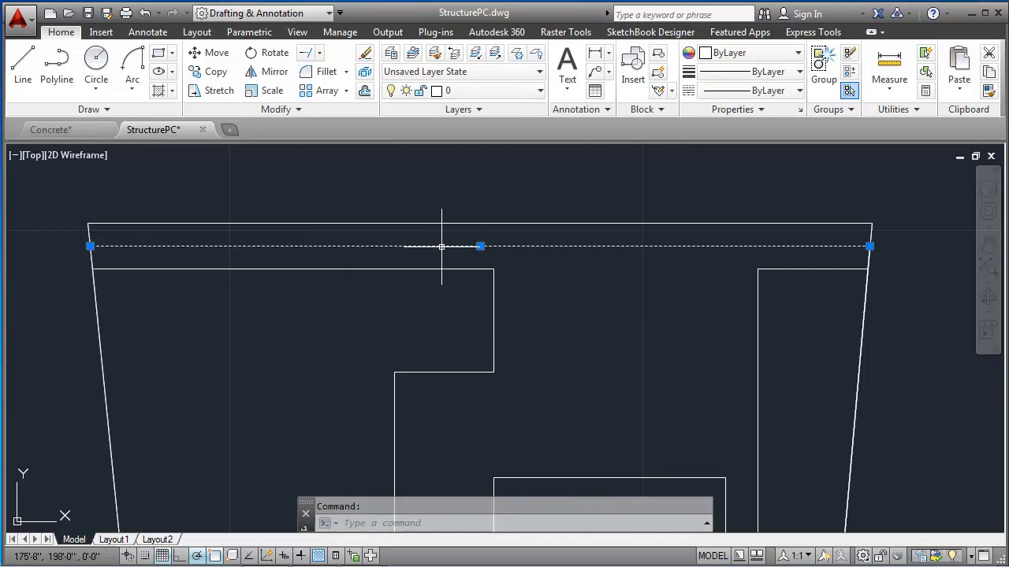
pyautogui.press('Delete')
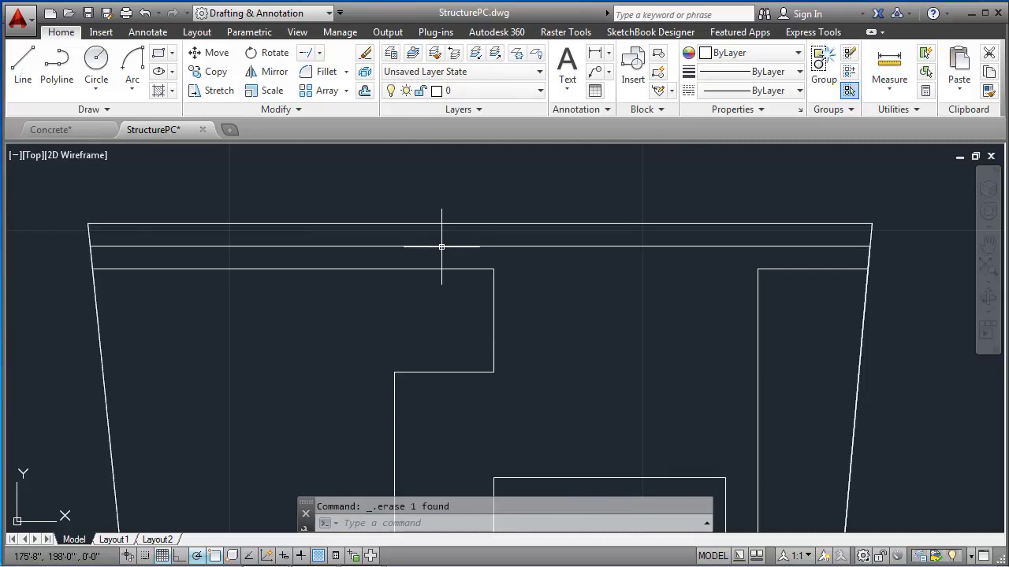
# Delete the leftover middle horizontal line and recentre the view on the building footprint.
pyautogui.click(559, 247)
pyautogui.press('Delete')
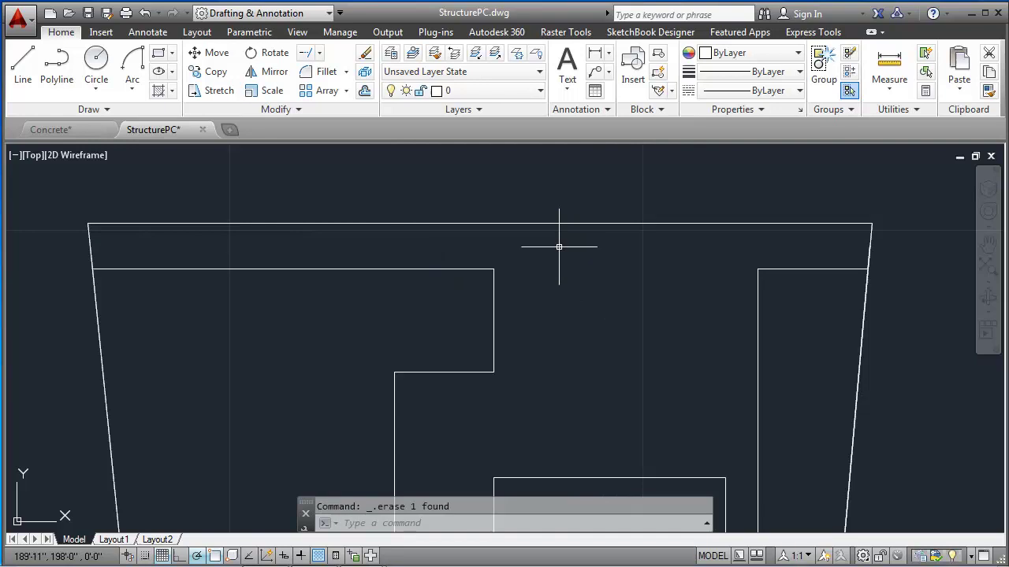
pyautogui.scroll(-4, 559, 243)
pyautogui.scroll(-2, 563, 260)
pyautogui.moveTo(606, 397)
pyautogui.mouseDown(button='middle')
pyautogui.moveTo(588, 299)
pyautogui.moveTo(591, 316)
pyautogui.mouseUp(button='middle')
pyautogui.moveTo(586, 246); pyautogui.dragTo(583, 268, button='middle')
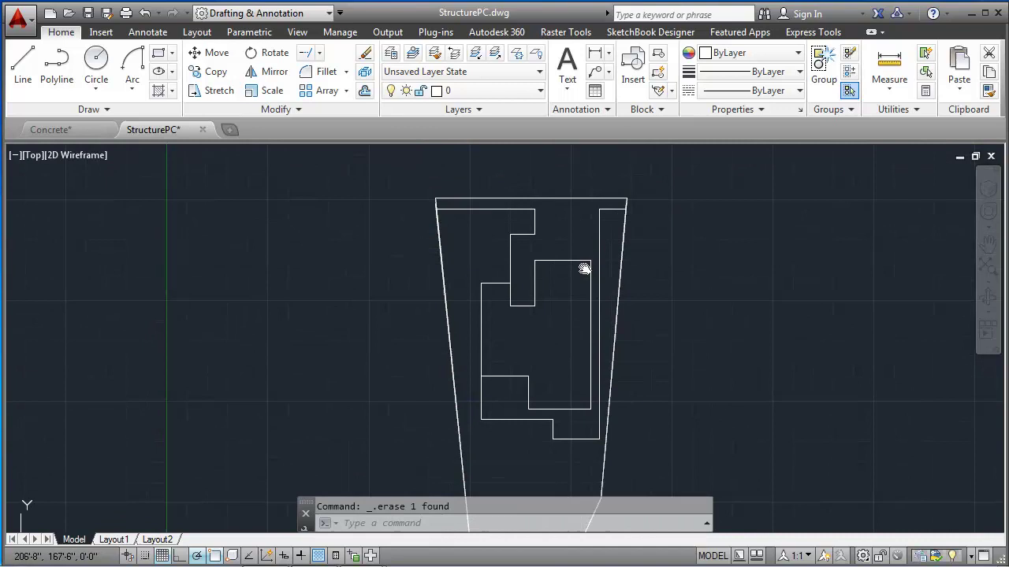
pyautogui.scroll(2, 556, 264)
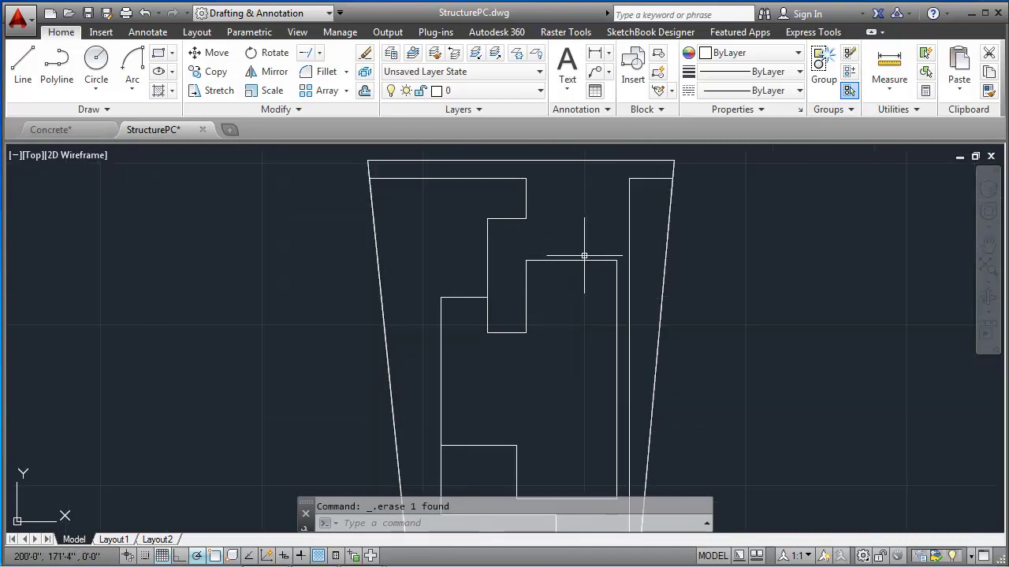
pyautogui.scroll(1, 588, 333)
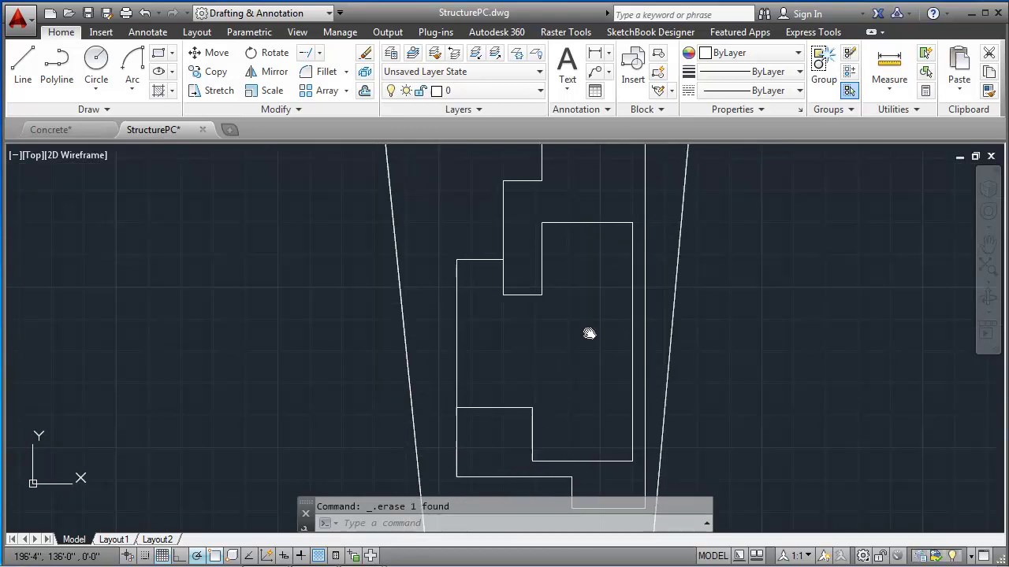
pyautogui.scroll(-2, 590, 326)
pyautogui.scroll(1, 589, 339)
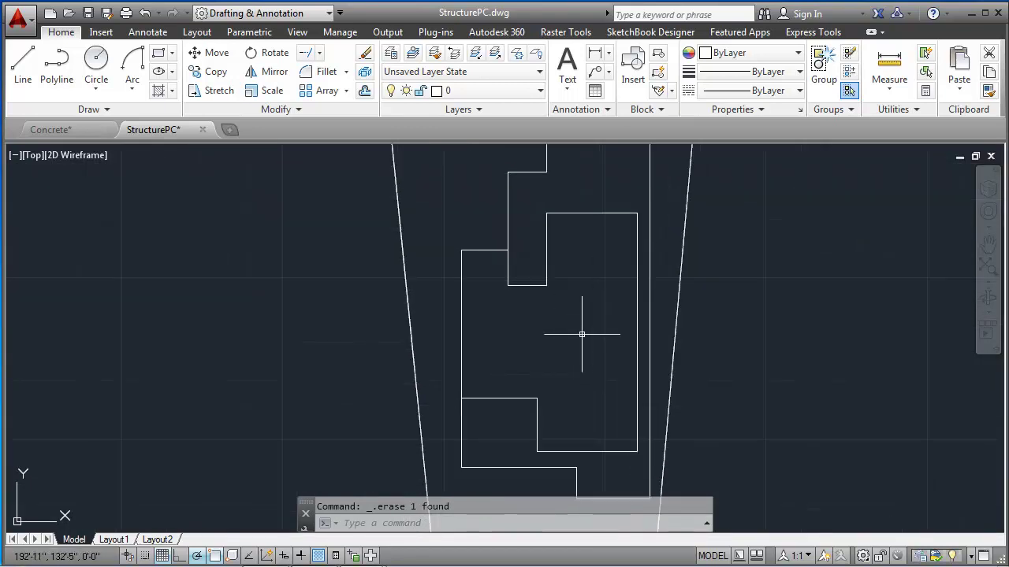
# Hatch the inside of the building outline with the ANSI31 diagonal pattern at scale 200.
pyautogui.click(159, 92)
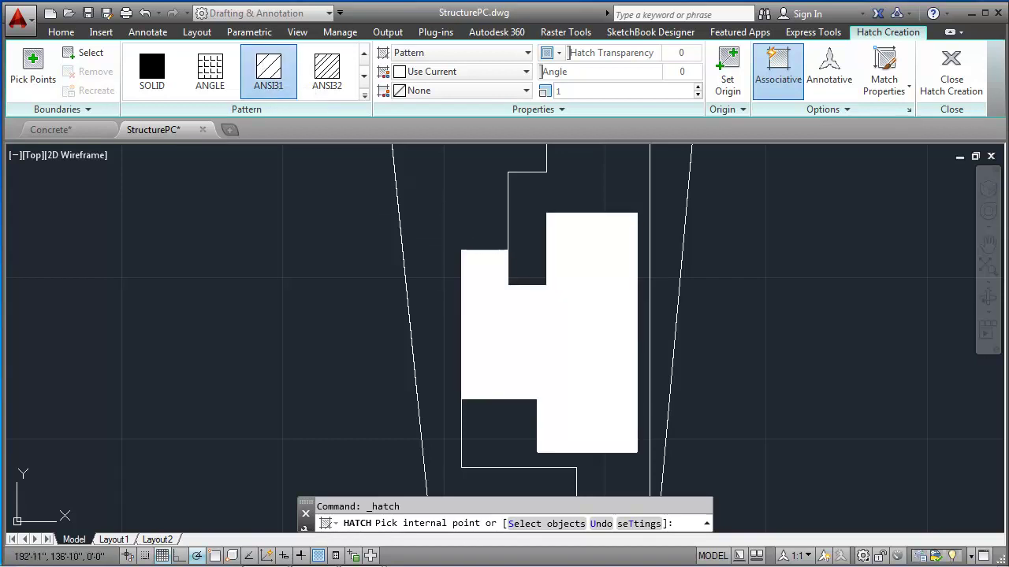
pyautogui.click(587, 331)
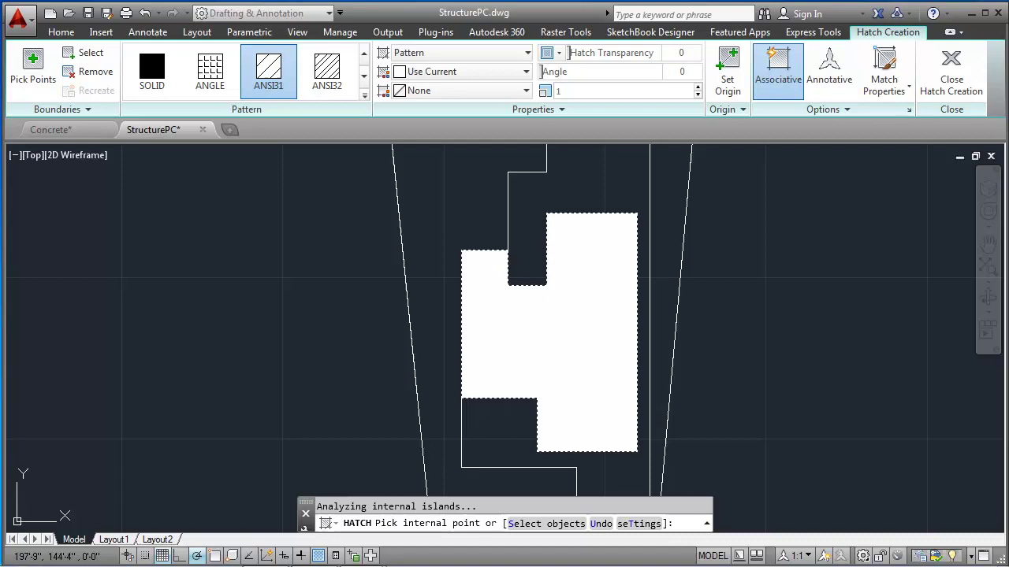
pyautogui.click(593, 89)
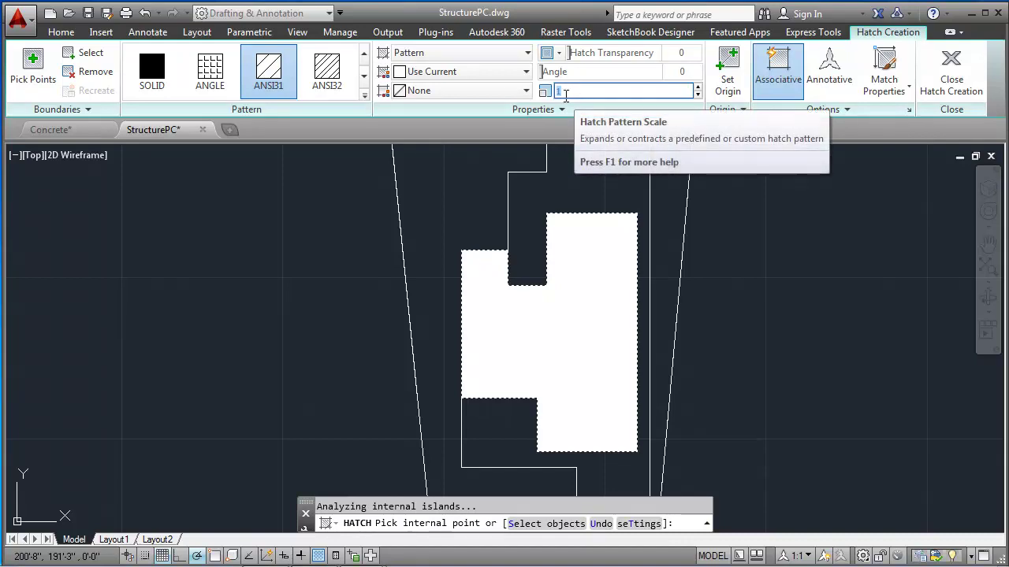
pyautogui.write('200')
pyautogui.press('Return')
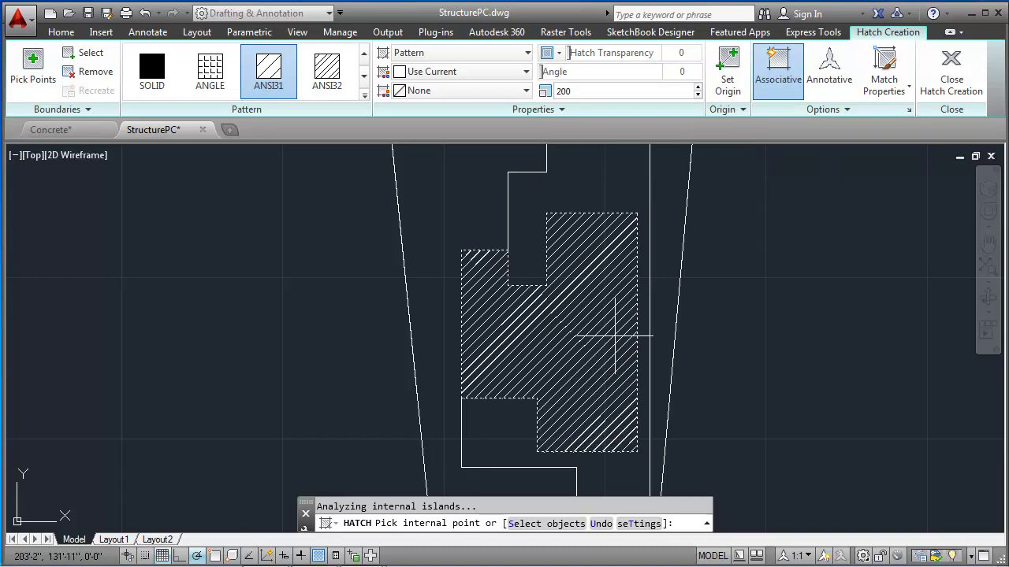
pyautogui.press('Return')
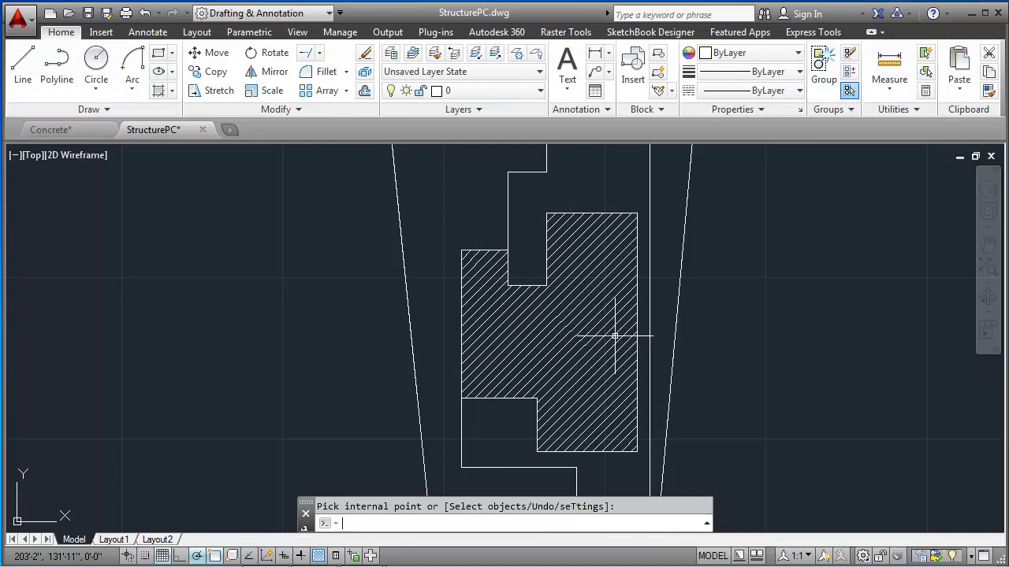
# Hatch the band around the building and the lot's top strip with AR-CONC at scale 10.
pyautogui.scroll(-3, 596, 221)
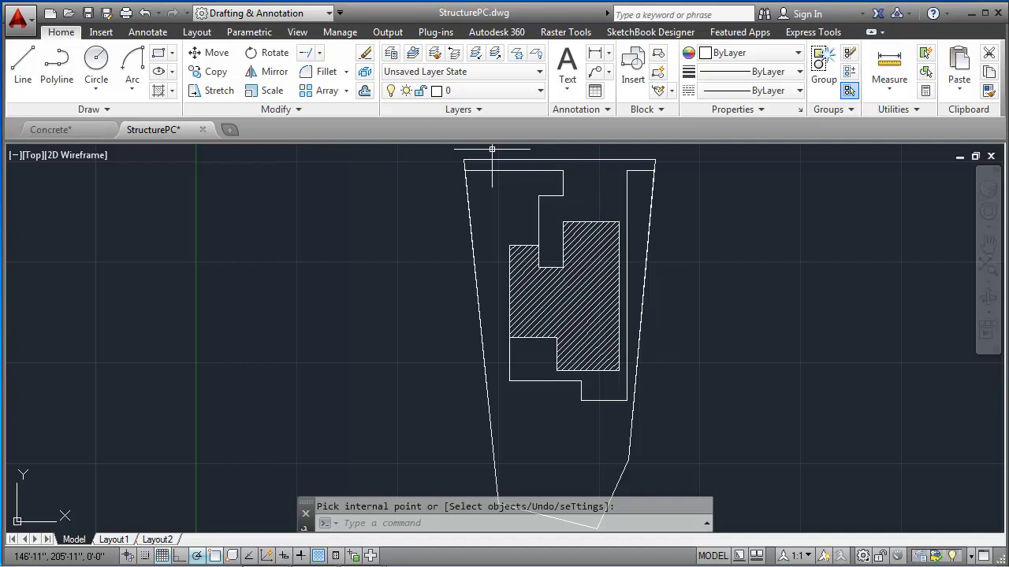
pyautogui.write('hatch')
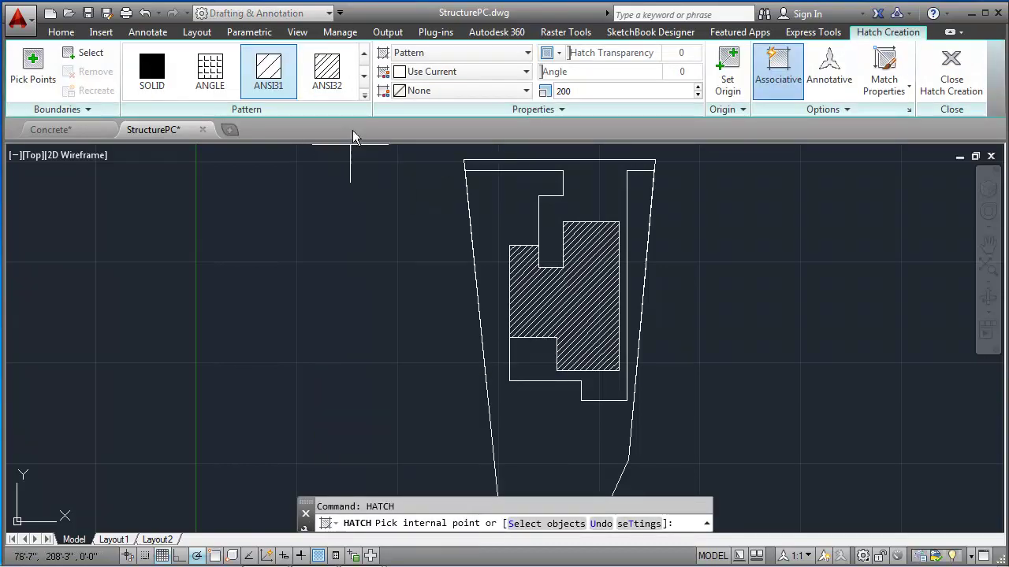
pyautogui.click(364, 76)
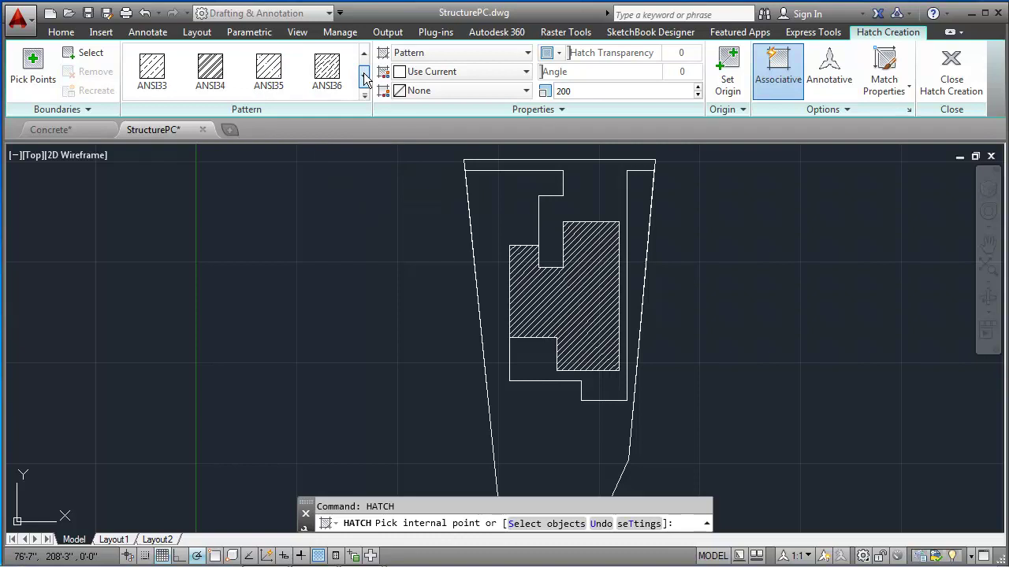
pyautogui.click(364, 77)
pyautogui.click(364, 77)
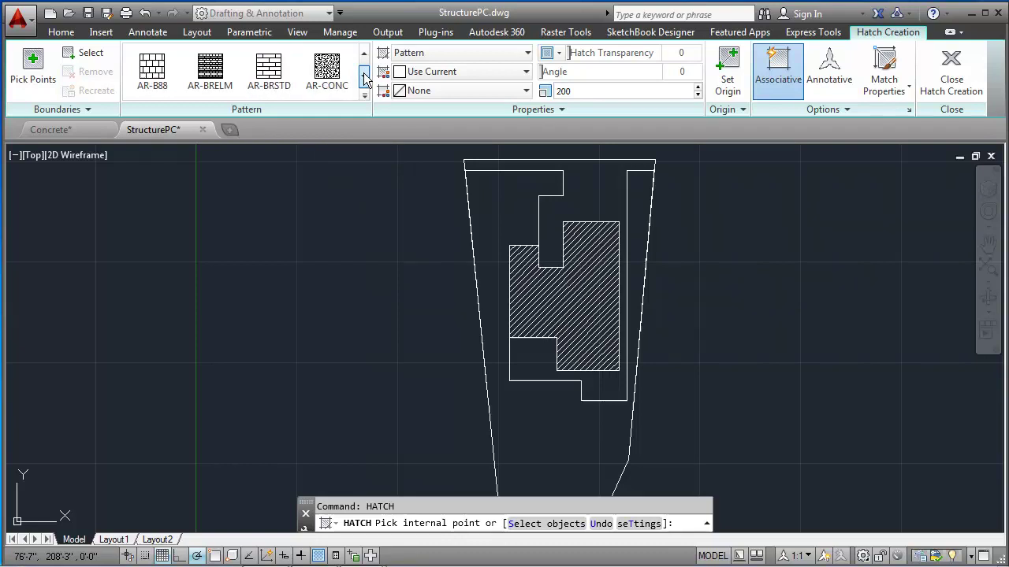
pyautogui.click(335, 72)
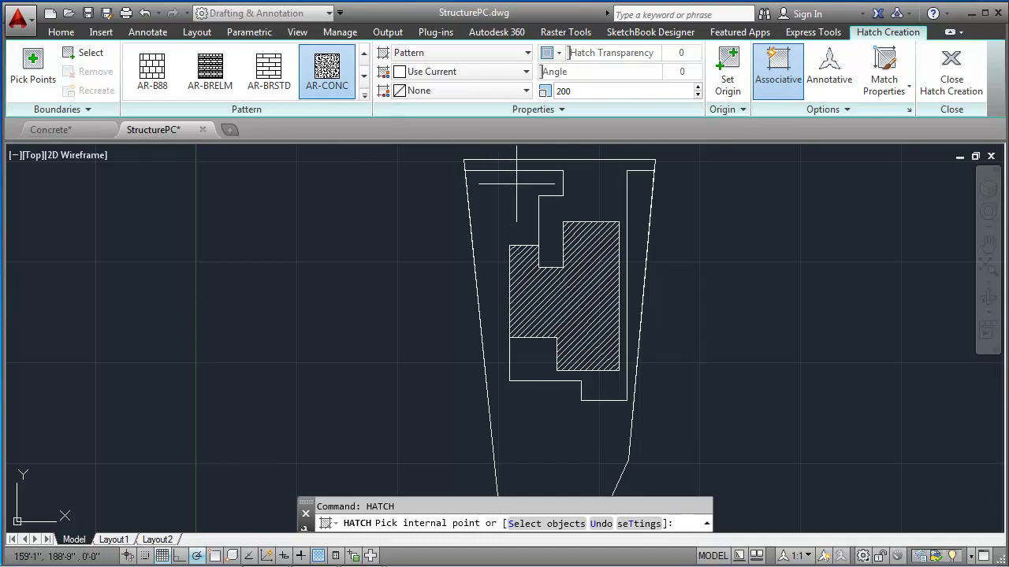
pyautogui.click(597, 192)
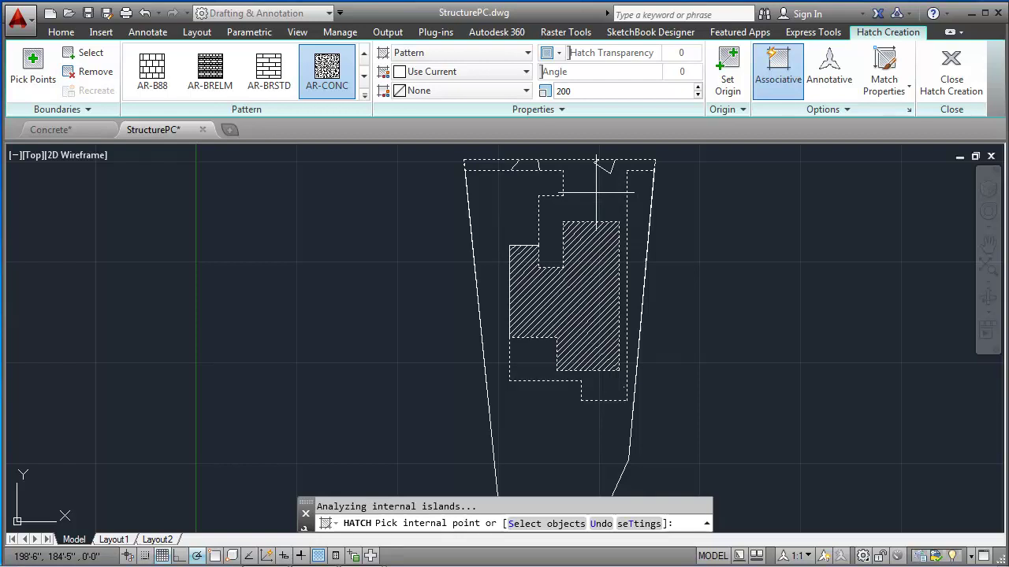
pyautogui.click(584, 91)
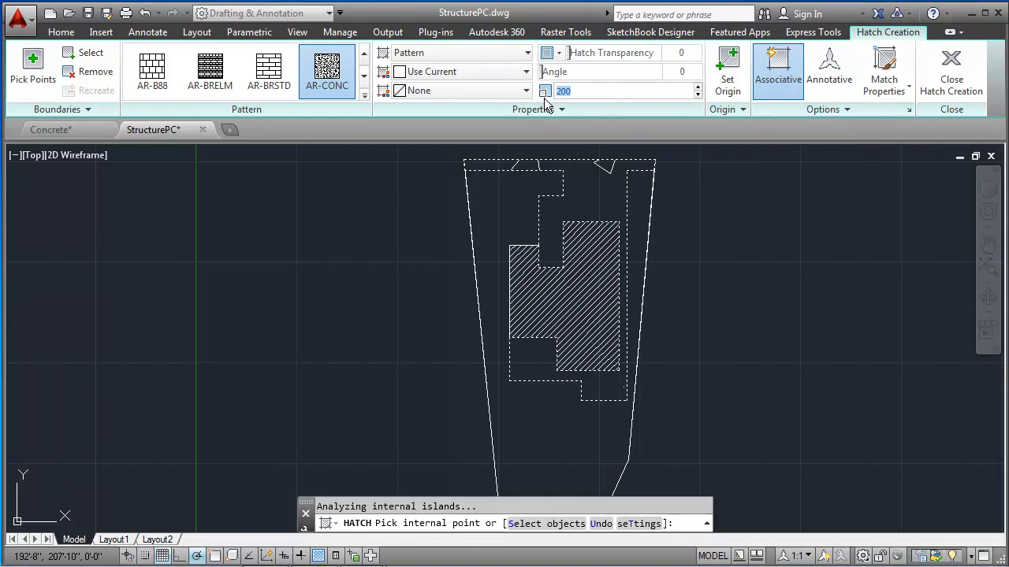
pyautogui.write('10')
pyautogui.press('Return')
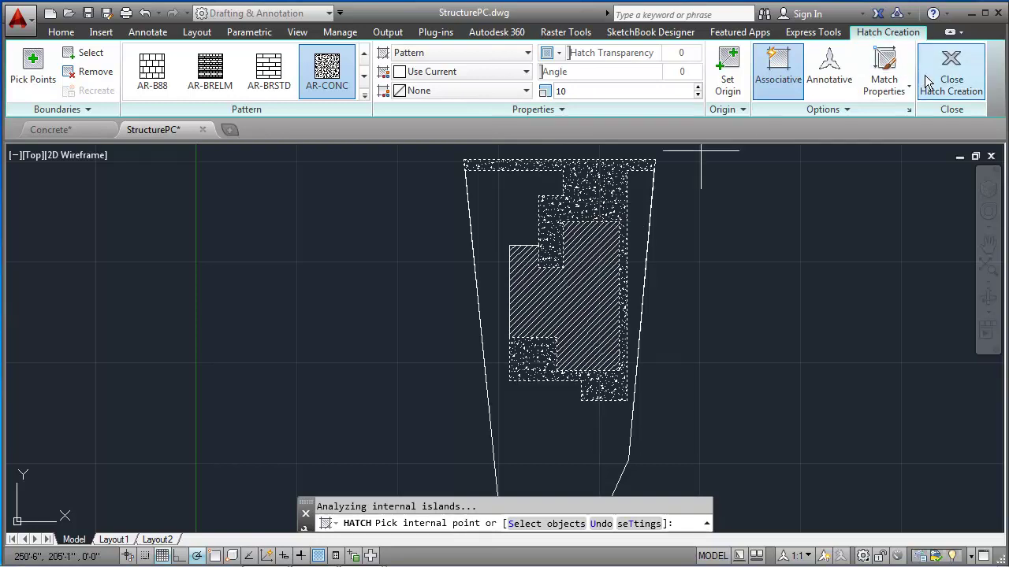
pyautogui.click(950, 69)
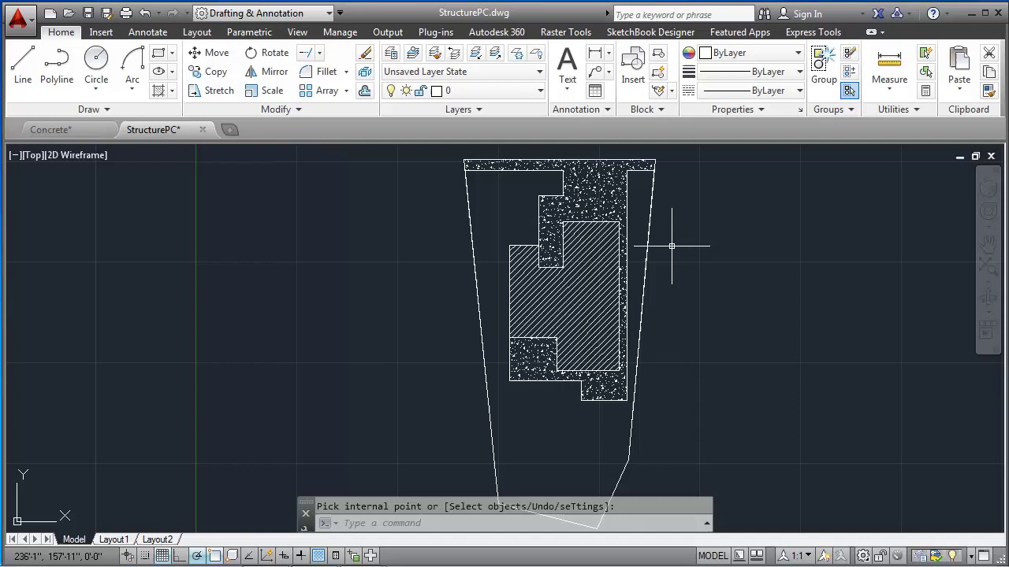
# Window-select every site plan object and rotate it -16° about the top-right corner endpoint.
pyautogui.scroll(-2, 680, 264)
pyautogui.scroll(2, 680, 264)
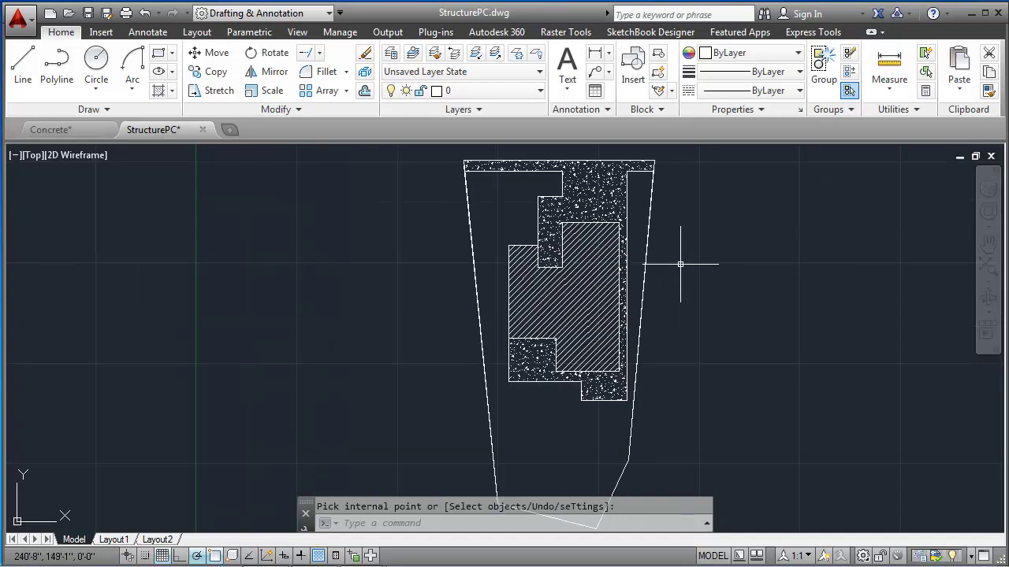
pyautogui.scroll(-2, 680, 264)
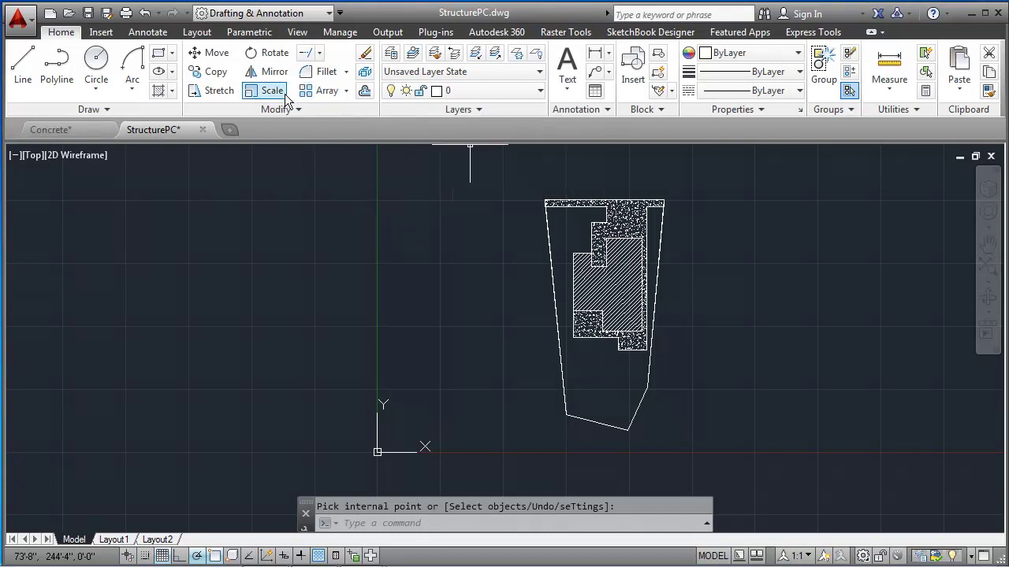
pyautogui.click(276, 55)
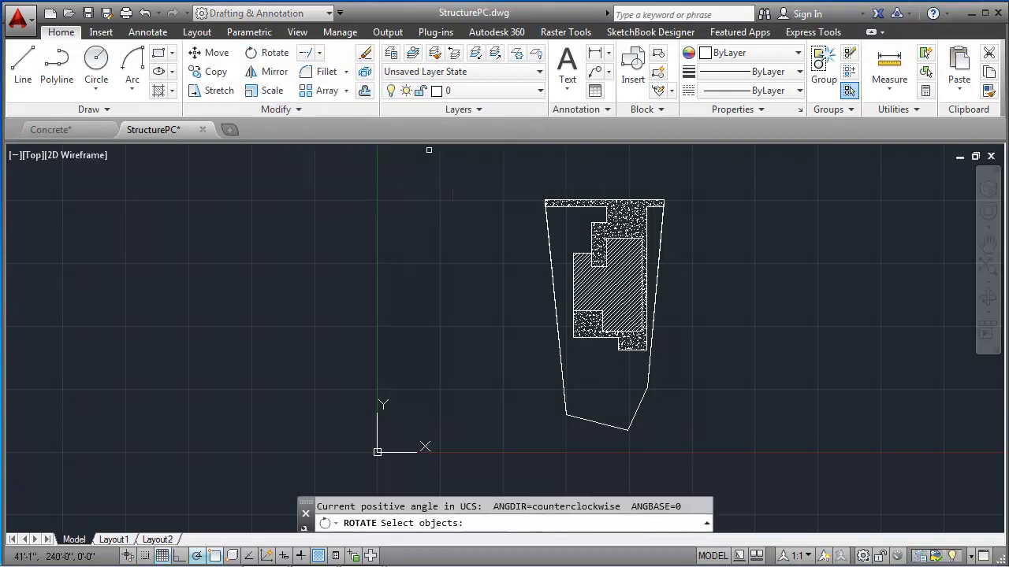
pyautogui.click(697, 170)
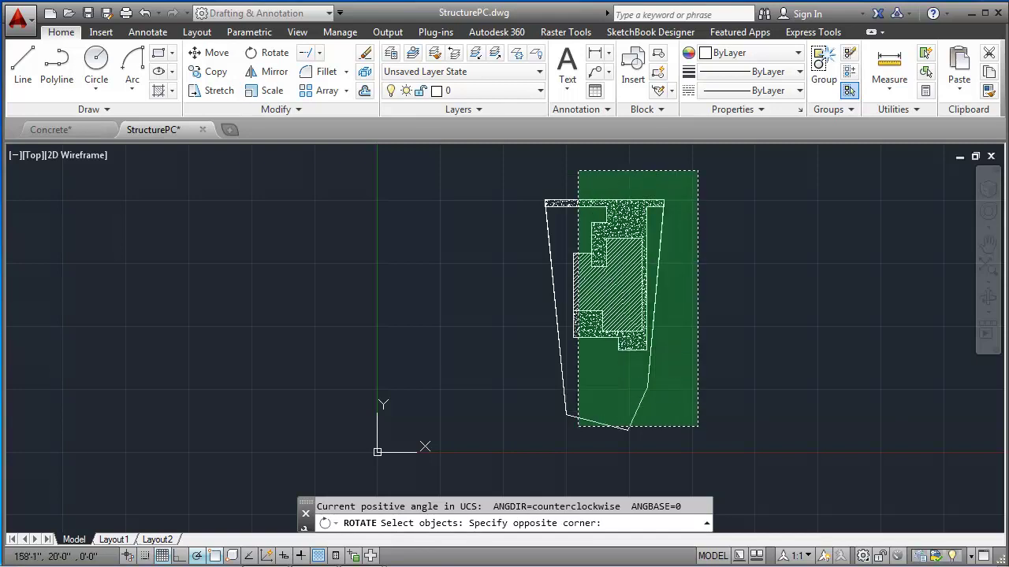
pyautogui.click(517, 449)
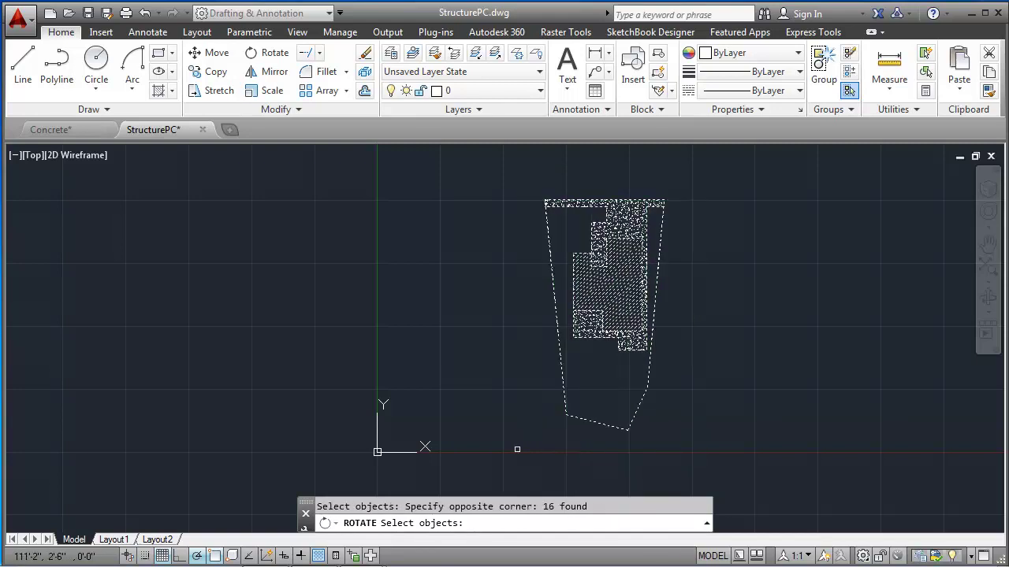
pyautogui.press('Return')
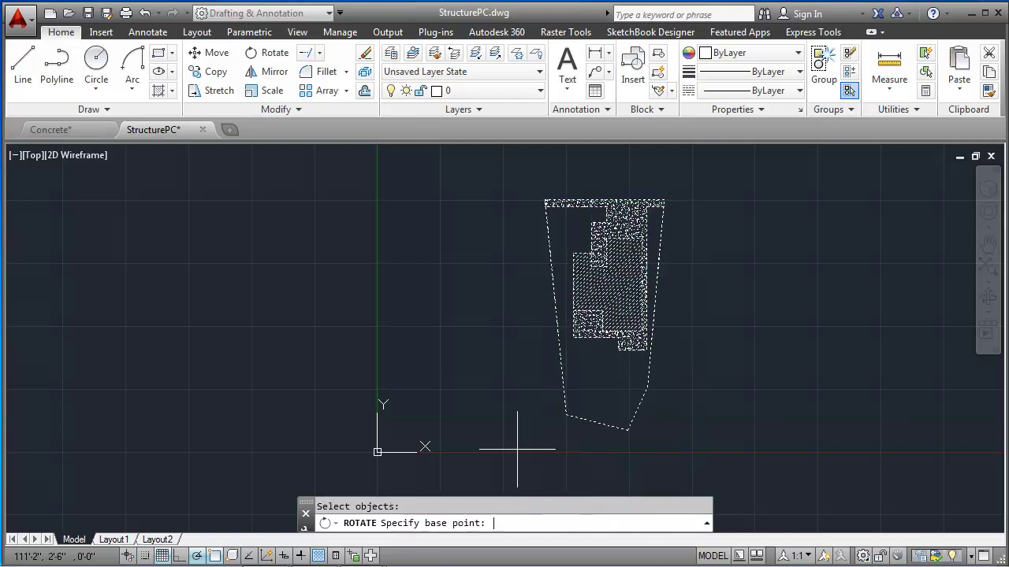
pyautogui.click(663, 201)
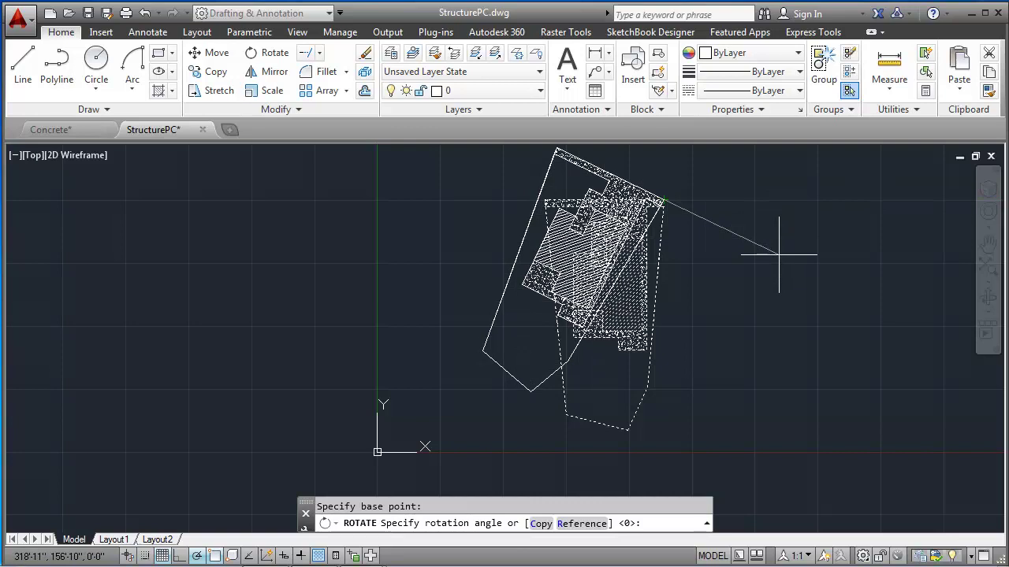
pyautogui.write('-16')
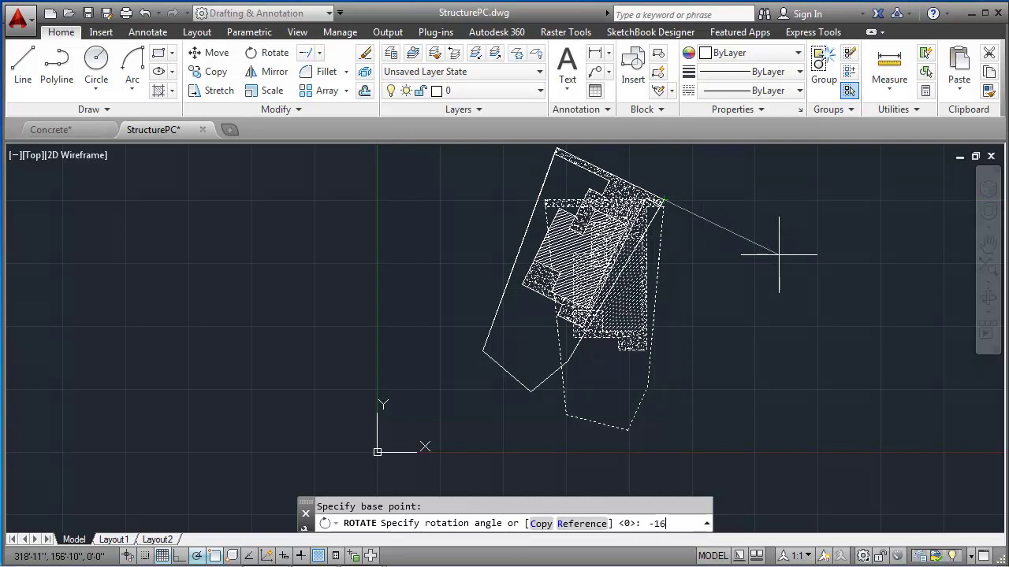
pyautogui.press('Return')
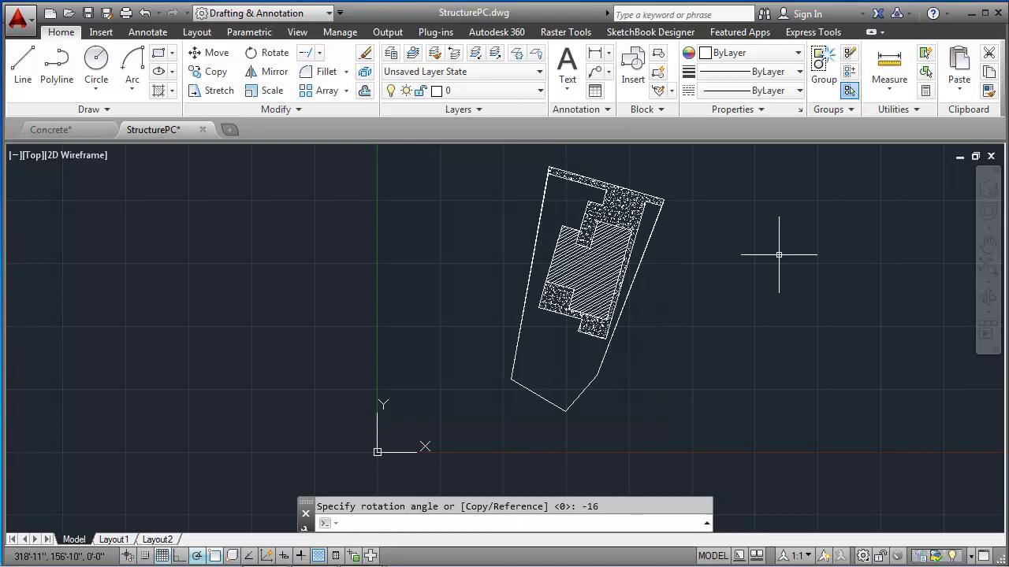
pyautogui.scroll(3, 634, 264)
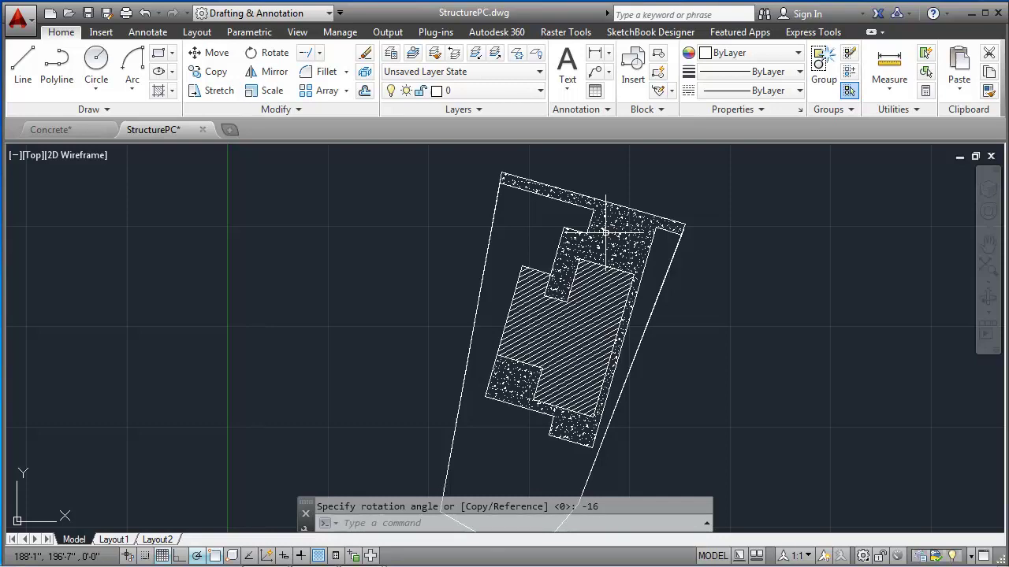
# Show the ANSI31 building hatch in the Properties palette, revealing its 3209 sq. ft. area.
pyautogui.click(563, 331)
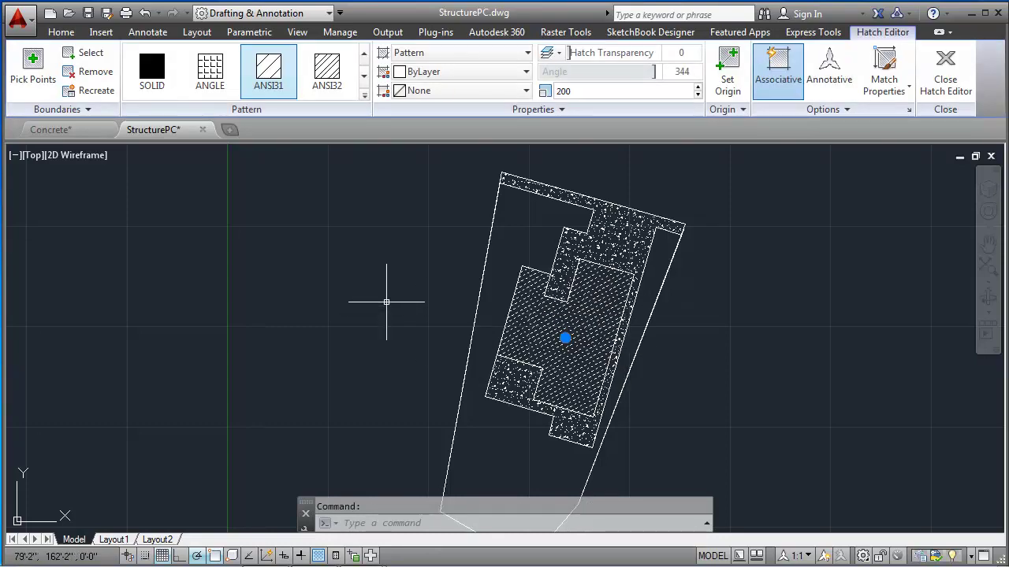
pyautogui.rightClick(349, 268)
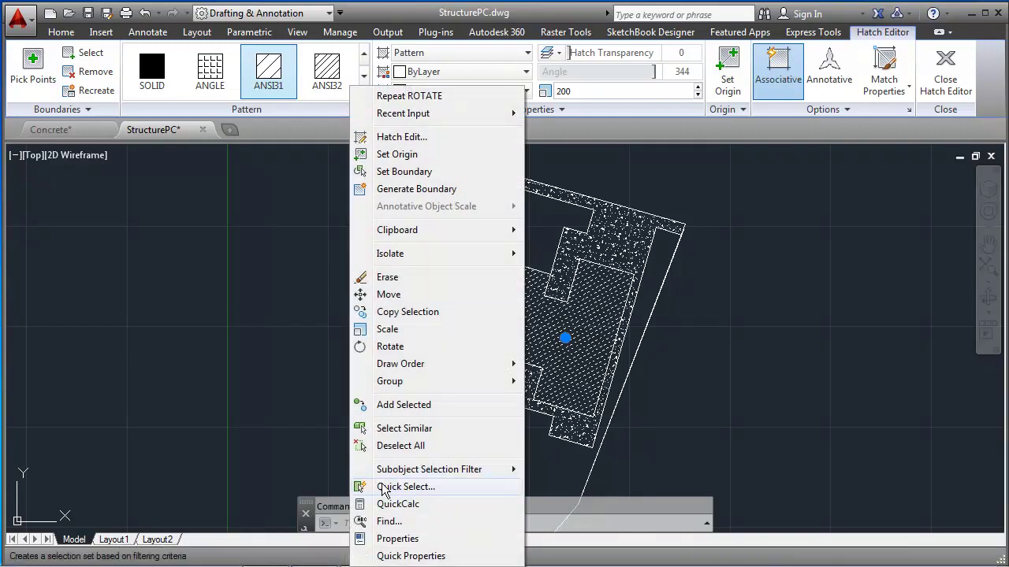
pyautogui.click(398, 539)
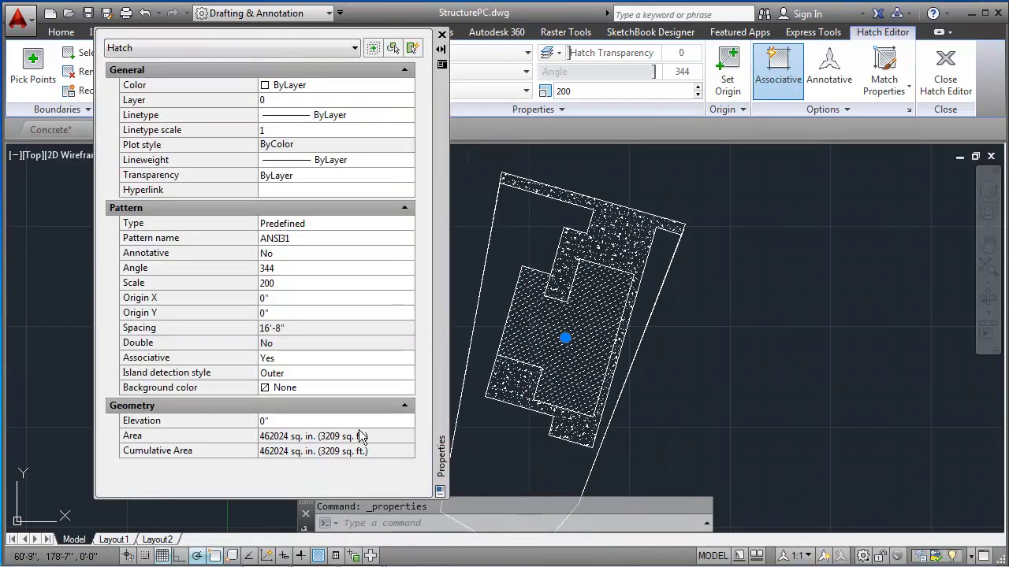
pyautogui.moveTo(436, 371); pyautogui.dragTo(427, 264)
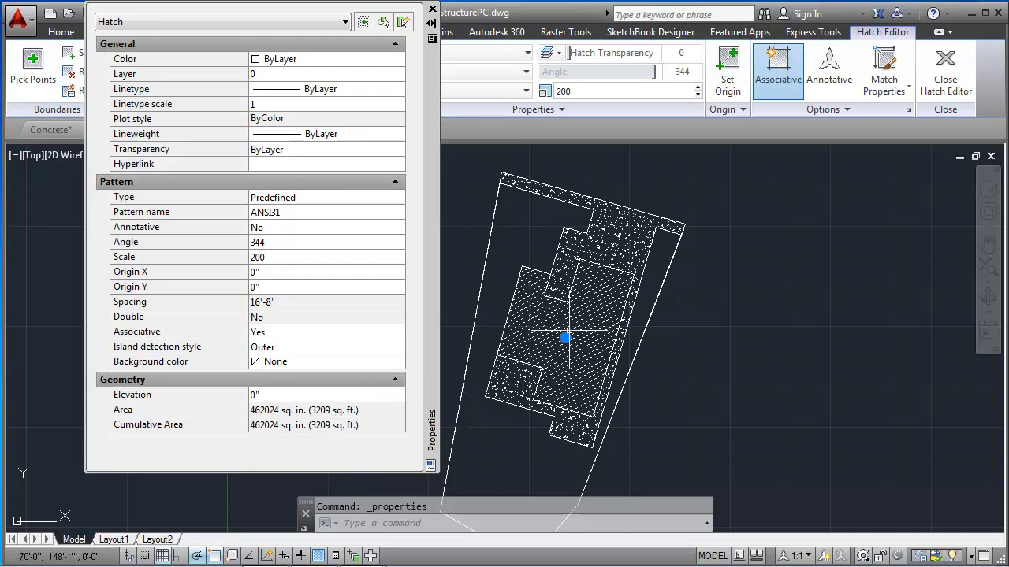
# Switch the selection to the AR-CONC concrete hatch to read its 2953 sq. ft. area.
pyautogui.press('Escape')
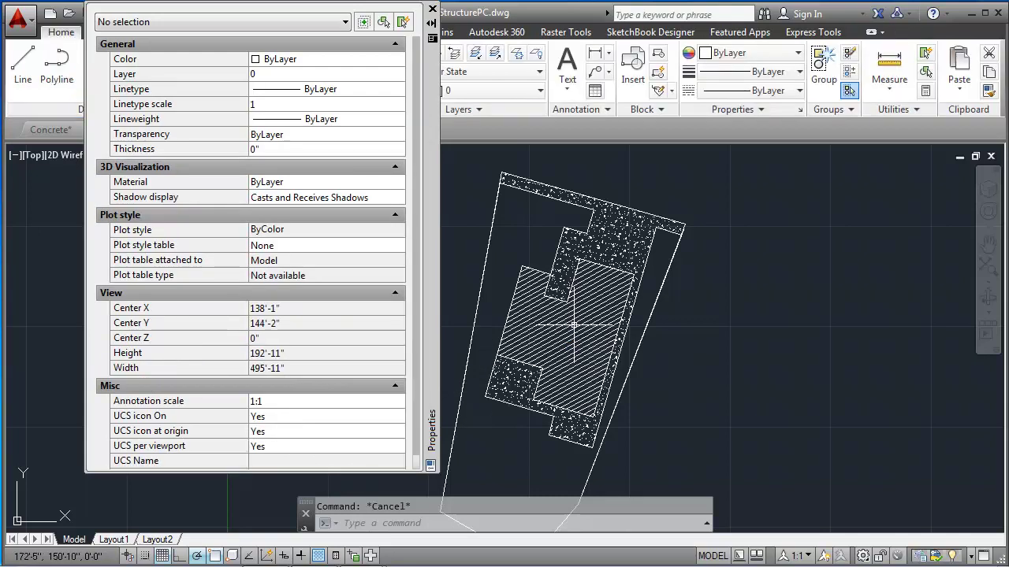
pyautogui.moveTo(606, 237)
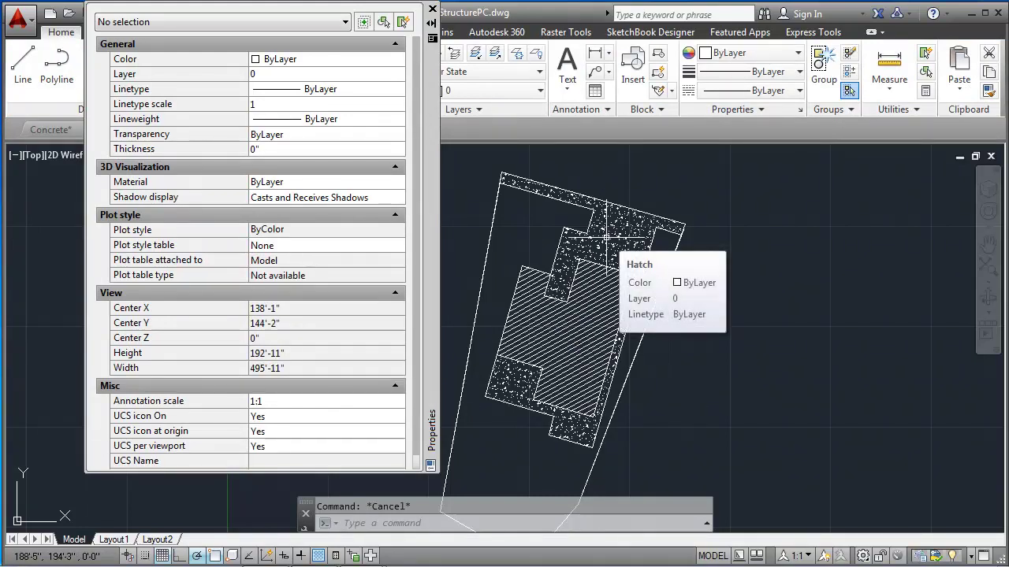
pyautogui.click(606, 237)
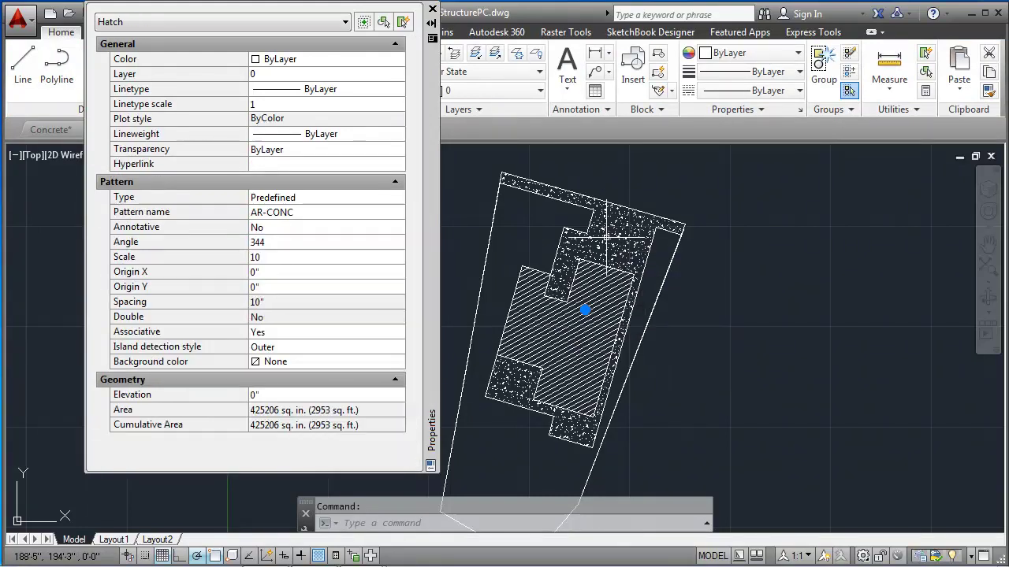